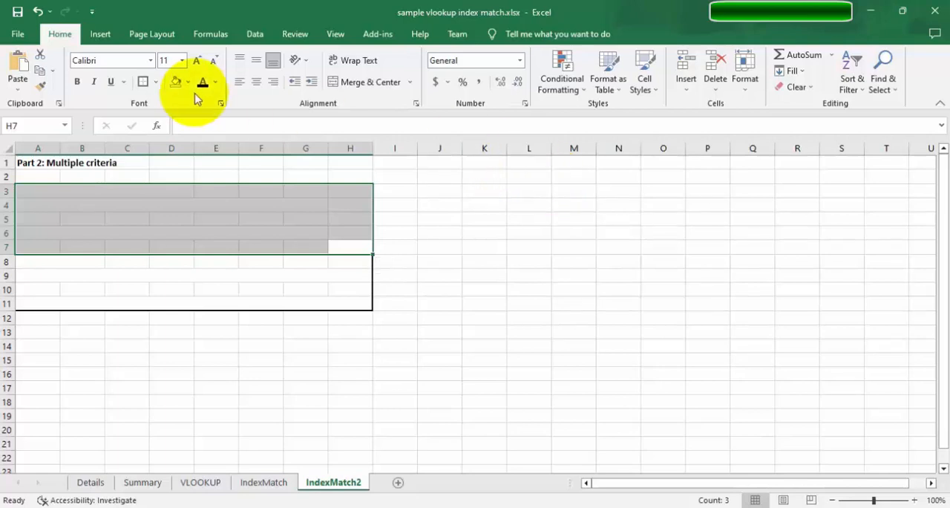
# Set the font colour of the selected block A3:H7 to black to reveal the array formula notes.
pyautogui.click(203, 83)
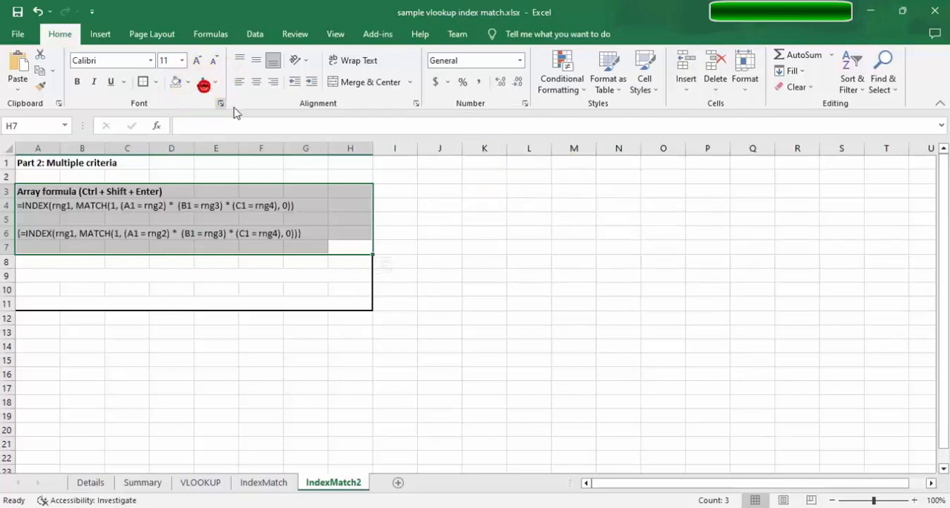
pyautogui.click(437, 261)
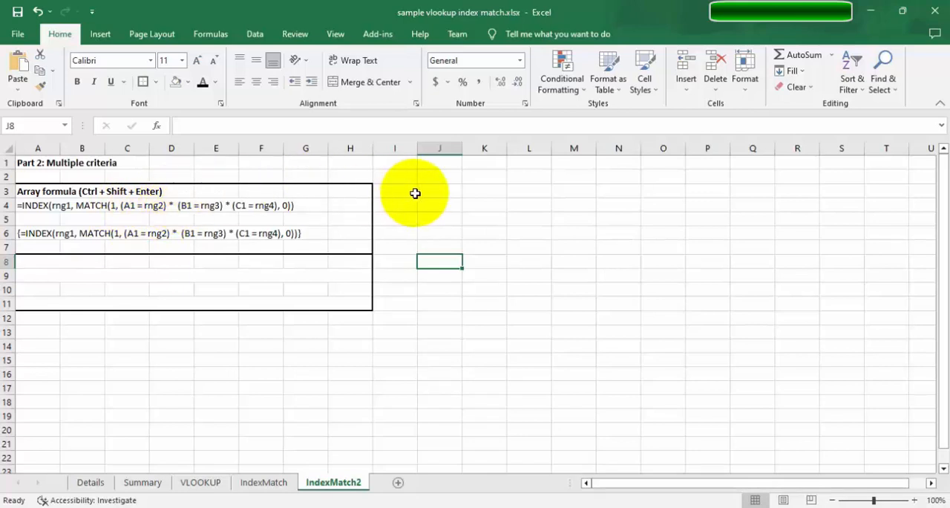
# Enter the comparison operators < in cell J4 and <= in cell J5.
pyautogui.click(443, 207)
pyautogui.click(442, 206)
pyautogui.write('<')
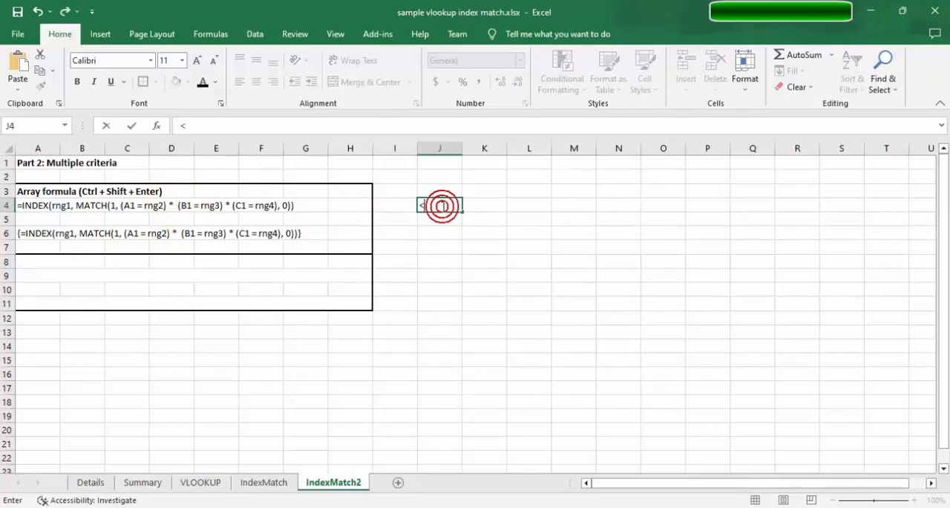
pyautogui.press('Return')
pyautogui.write('<')
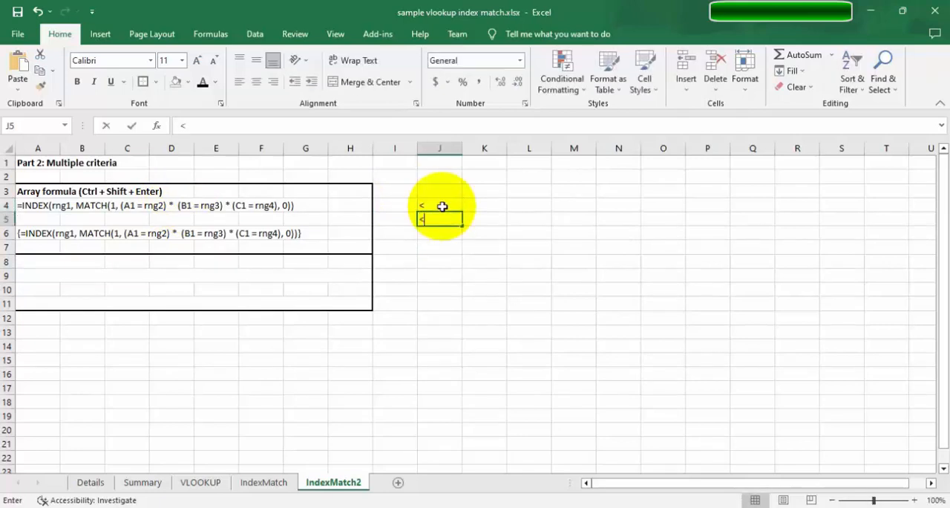
pyautogui.write('=')
pyautogui.press('Return')
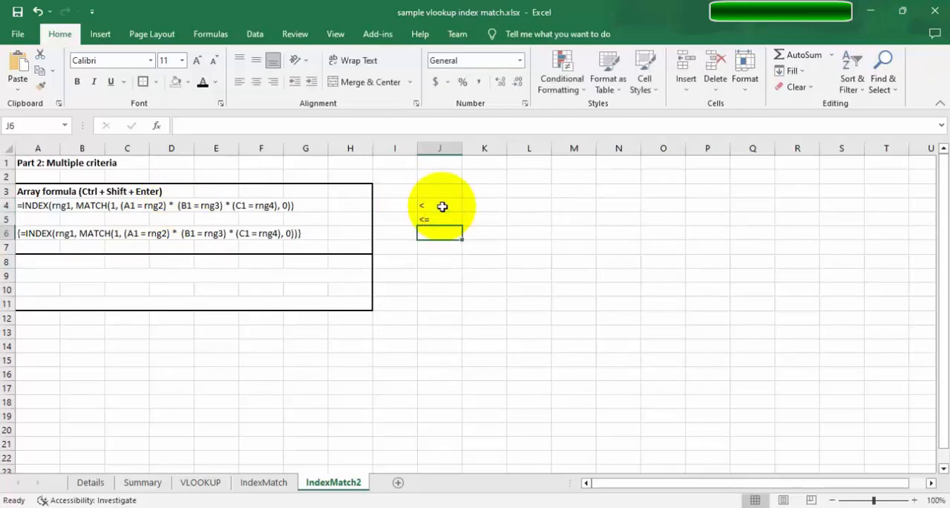
# Enter the comparison operators > in cell J6 and >= in cell J7.
pyautogui.write('>')
pyautogui.press('Return')
pyautogui.write('=')
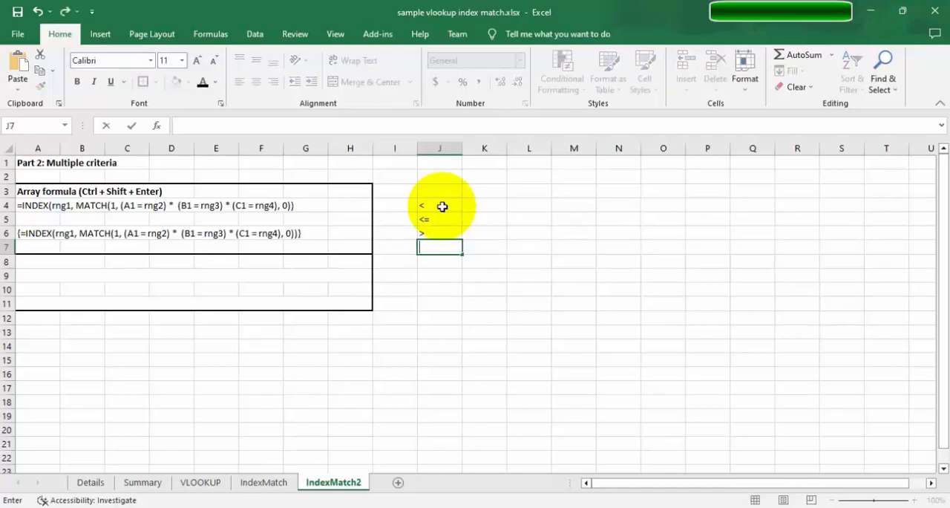
pyautogui.press('Return')
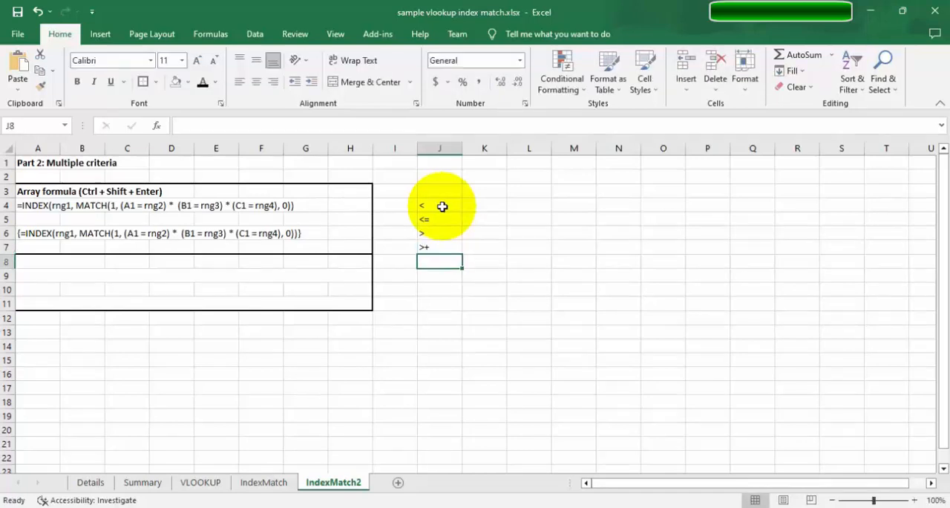
pyautogui.press('Up')
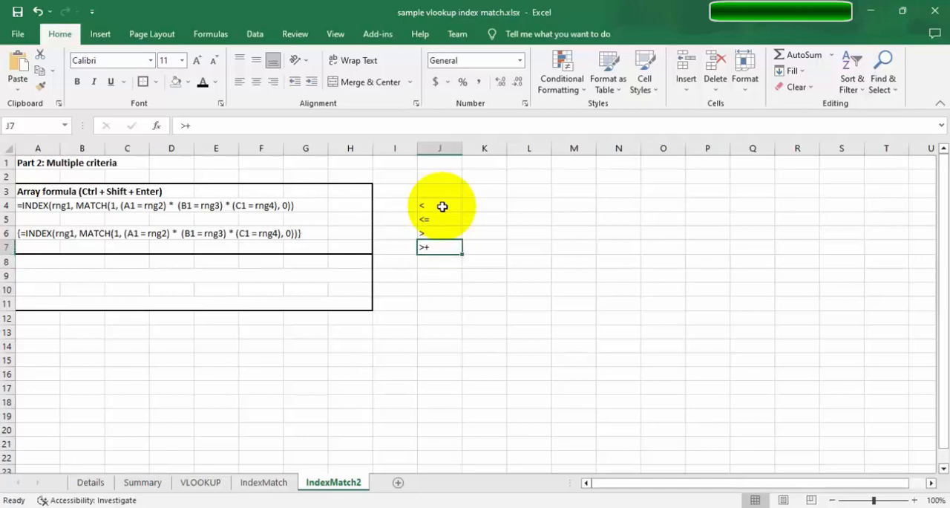
pyautogui.press('F2')
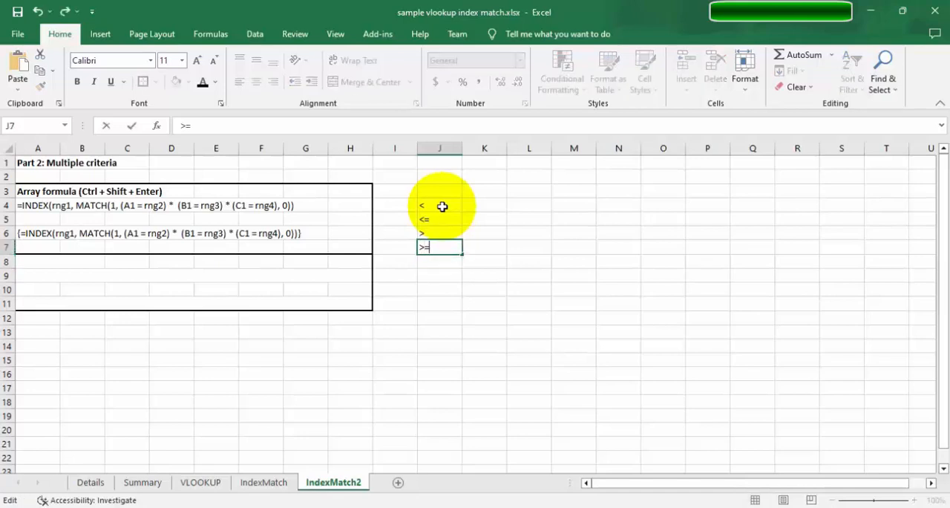
pyautogui.press('Return')
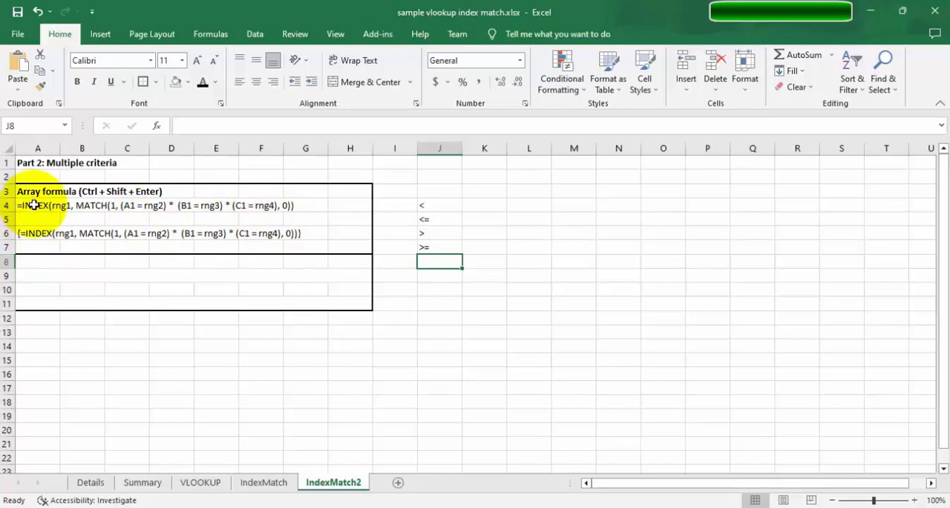
# Set the font colour of A8:H11 to black to reveal the non-array formula notes.
pyautogui.click(52, 225)
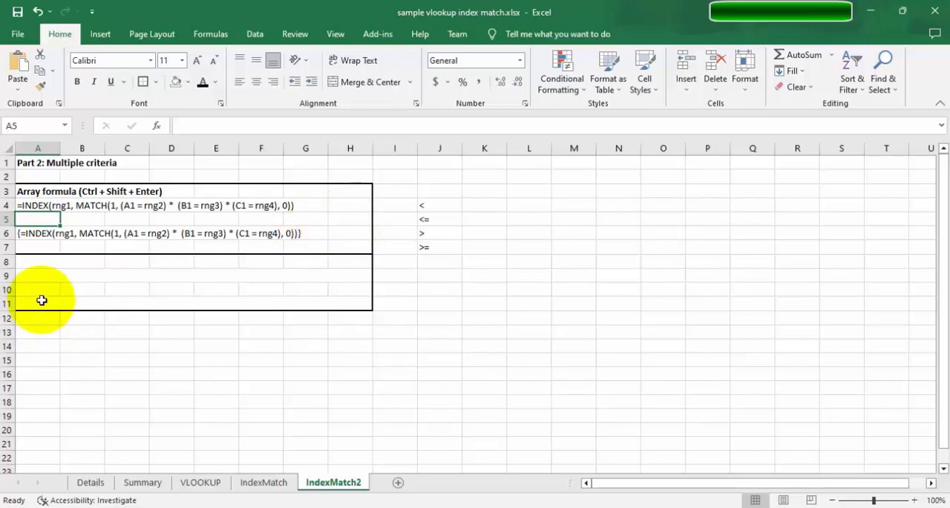
pyautogui.moveTo(20, 261); pyautogui.dragTo(353, 304)
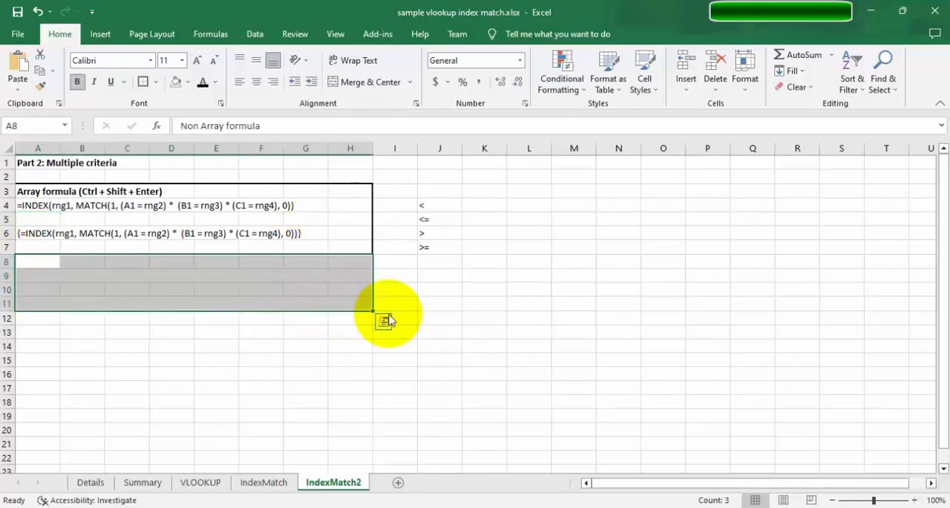
pyautogui.click(202, 81)
pyautogui.click(375, 414)
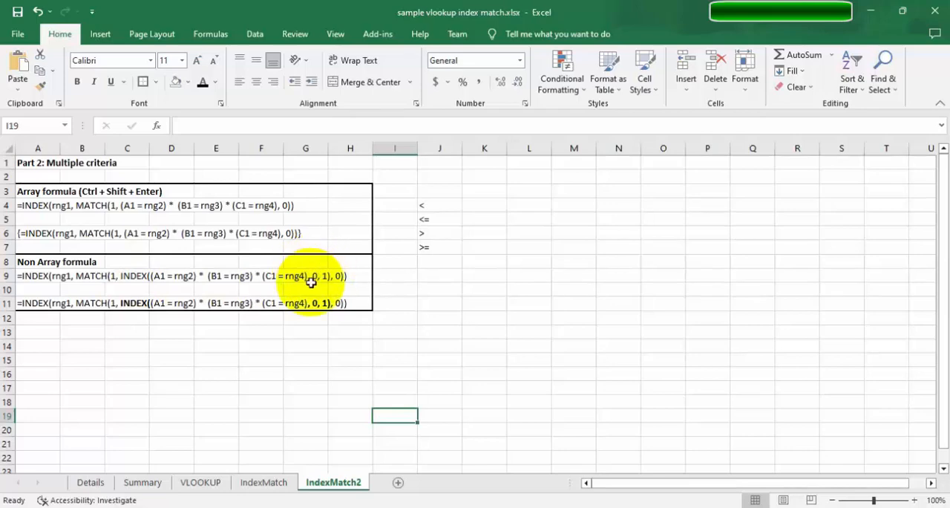
# Compare the INDEX and MATCH syntax notes on the IndexMatch sheet with the array and non-array multiple-criteria formulas on IndexMatch2.
pyautogui.click(558, 230)
pyautogui.click(269, 482)
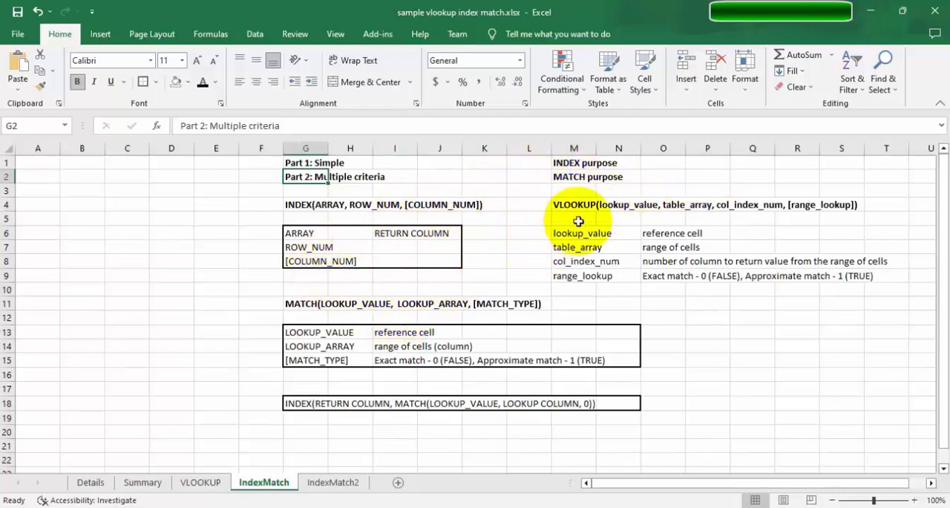
pyautogui.click(317, 433)
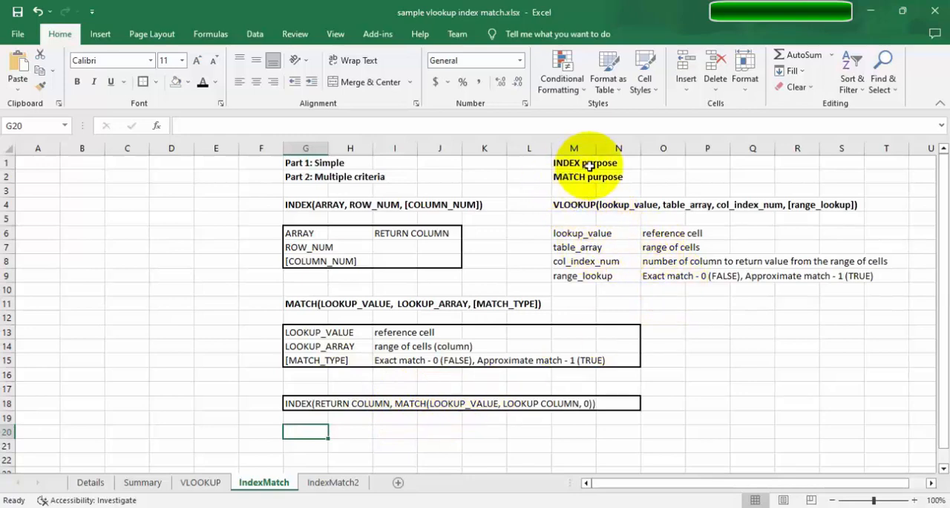
pyautogui.click(618, 162)
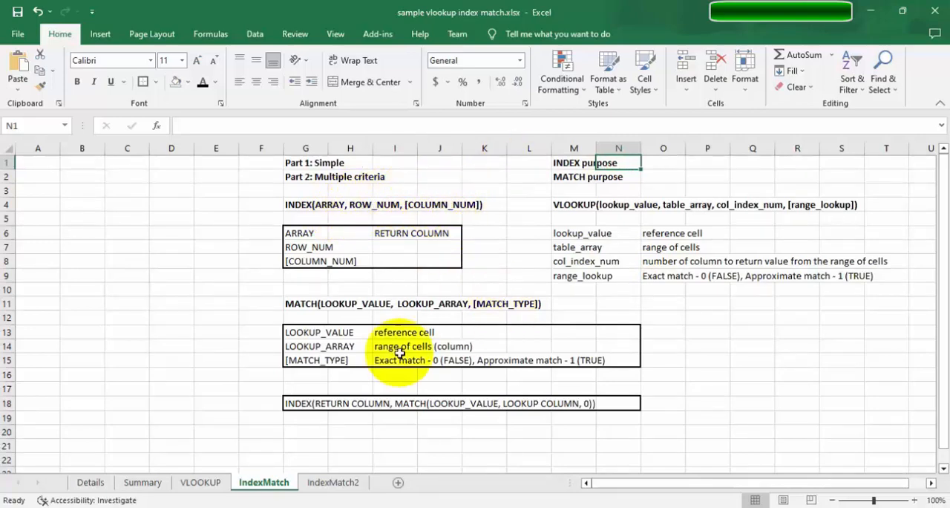
pyautogui.click(333, 483)
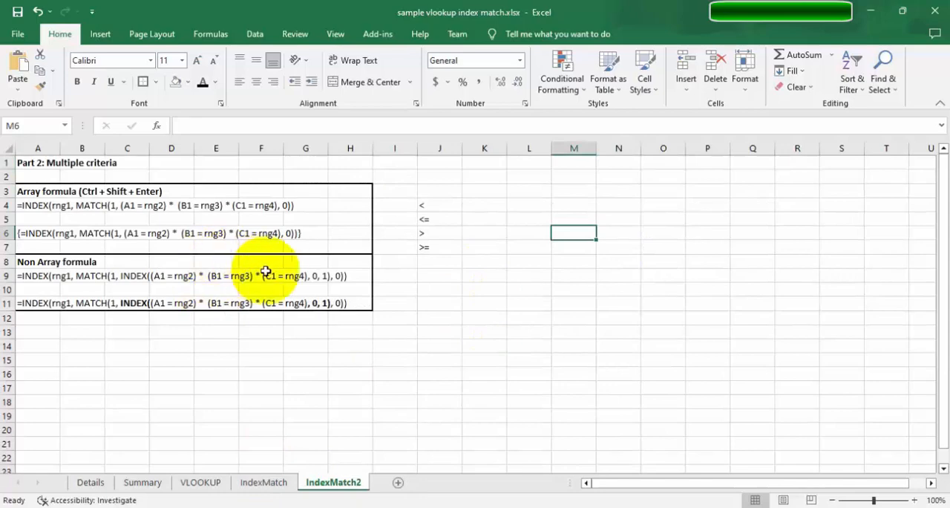
pyautogui.click(257, 483)
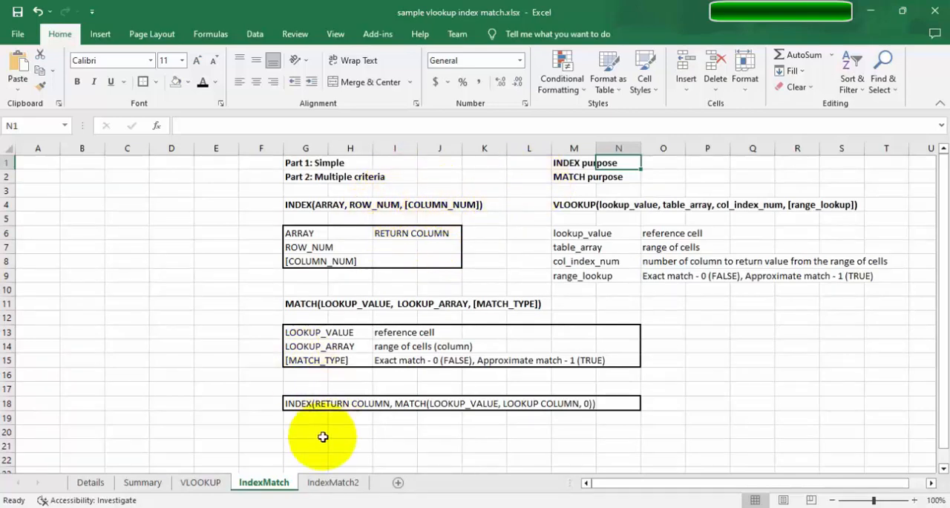
pyautogui.click(328, 479)
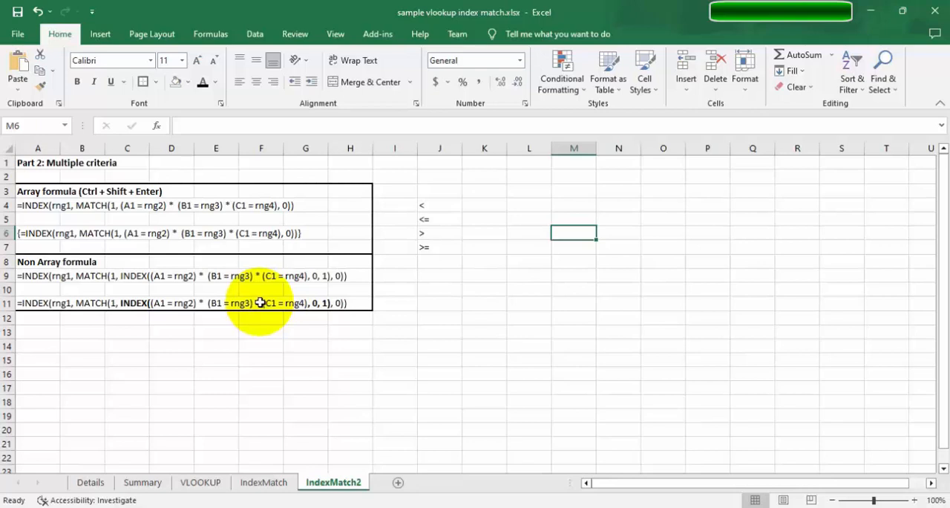
pyautogui.click(219, 332)
pyautogui.click(46, 320)
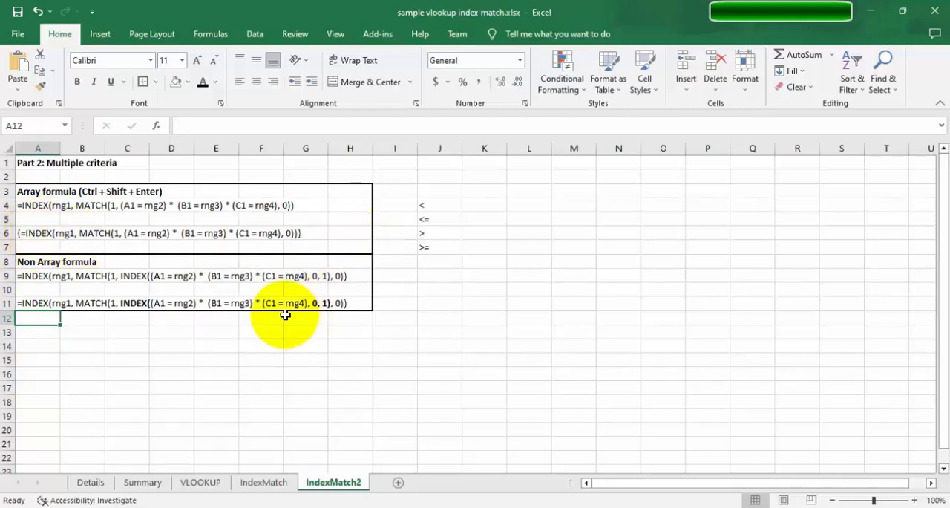
pyautogui.click(271, 382)
pyautogui.click(30, 301)
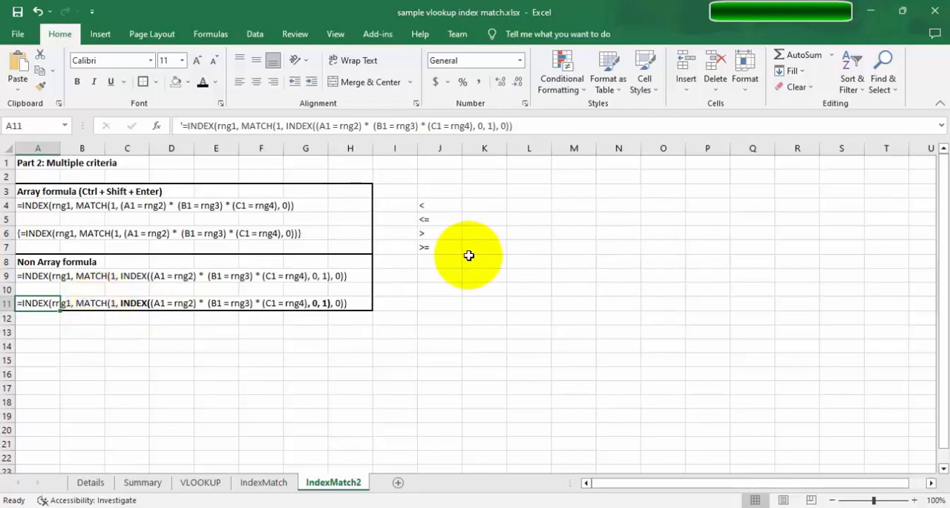
pyautogui.click(111, 331)
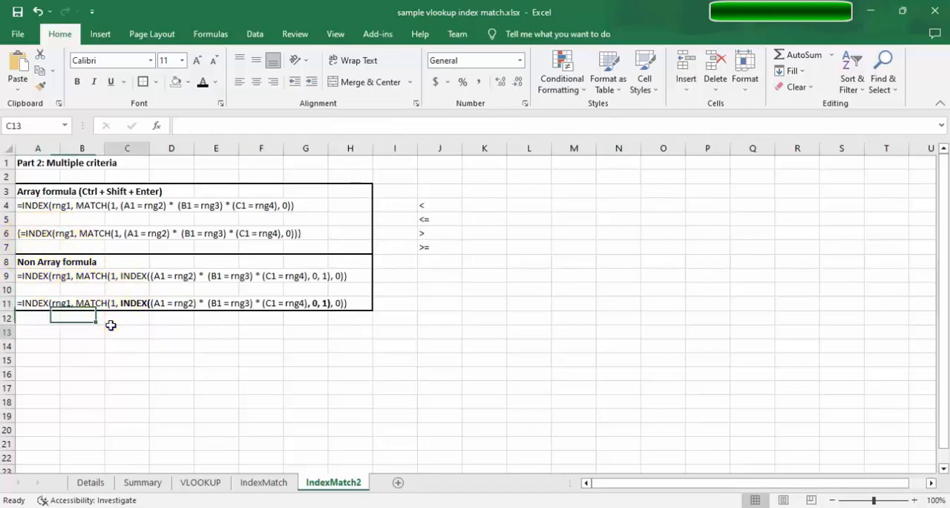
# Open the VLOOKUP sheet with the customer data table and the INDEX MATCH multiple-criteria exercise.
pyautogui.click(264, 481)
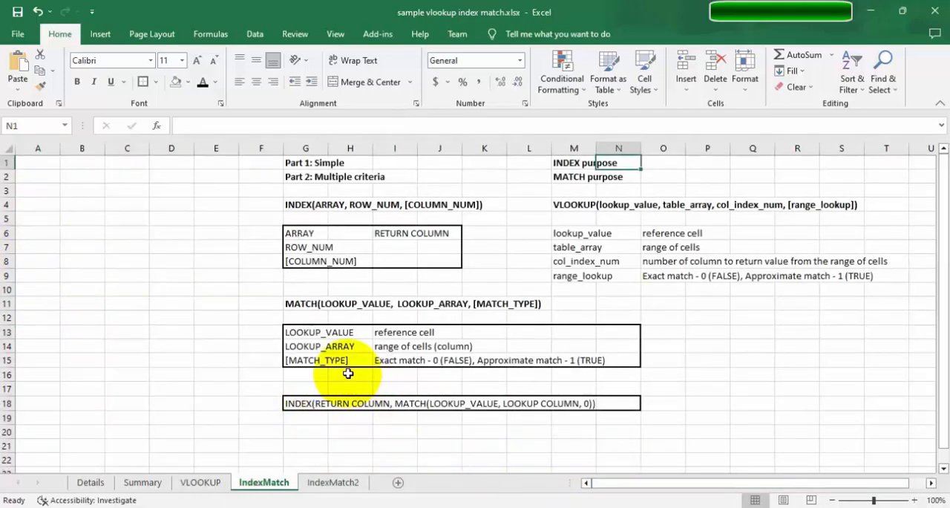
pyautogui.click(71, 179)
pyautogui.click(113, 248)
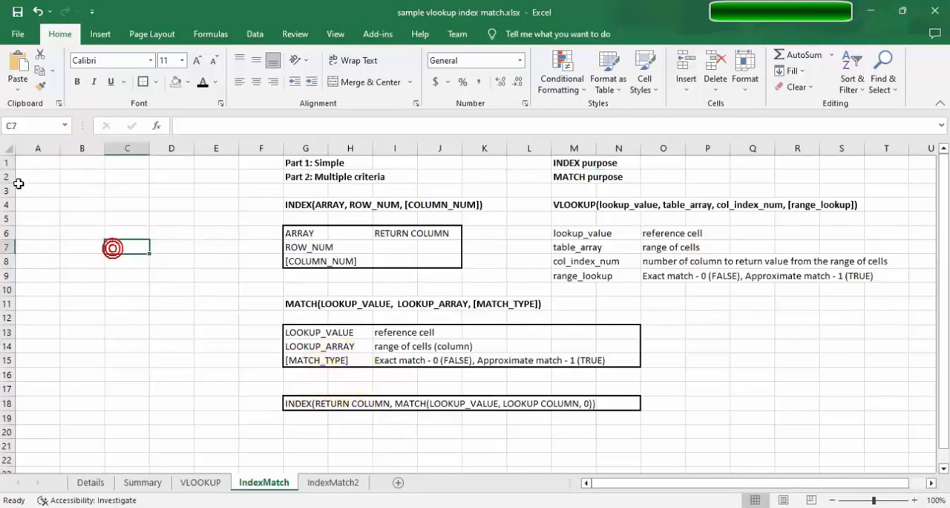
pyautogui.moveTo(19, 184); pyautogui.dragTo(59, 175)
pyautogui.click(55, 186)
pyautogui.click(141, 482)
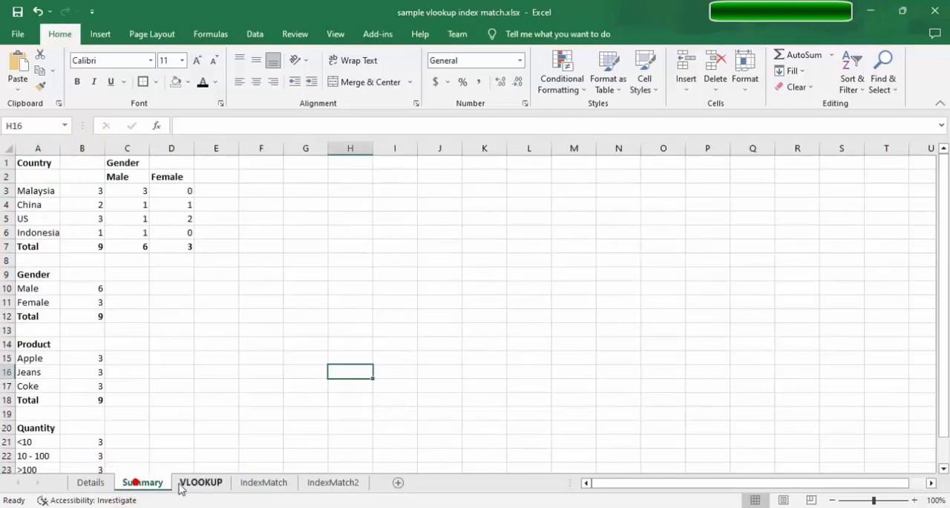
pyautogui.click(186, 482)
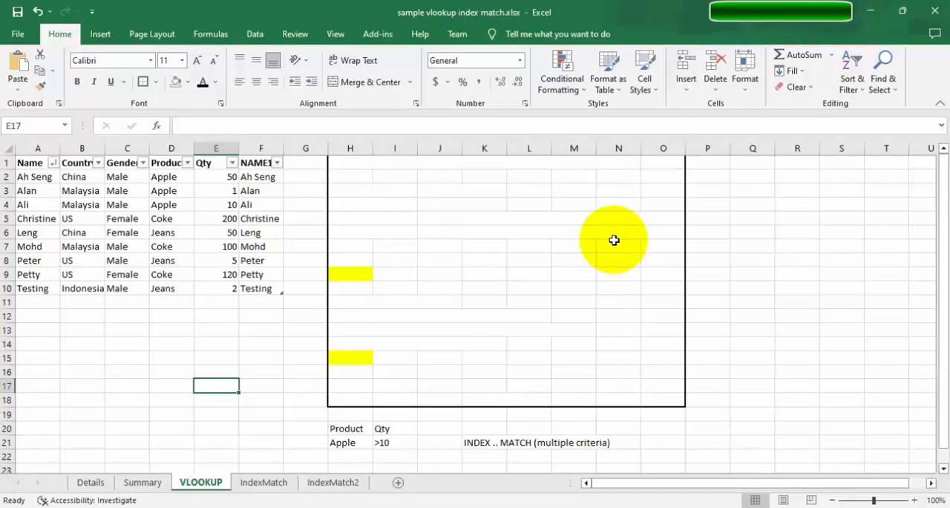
pyautogui.scroll(-1, 614, 236)
pyautogui.scroll(1, 614, 236)
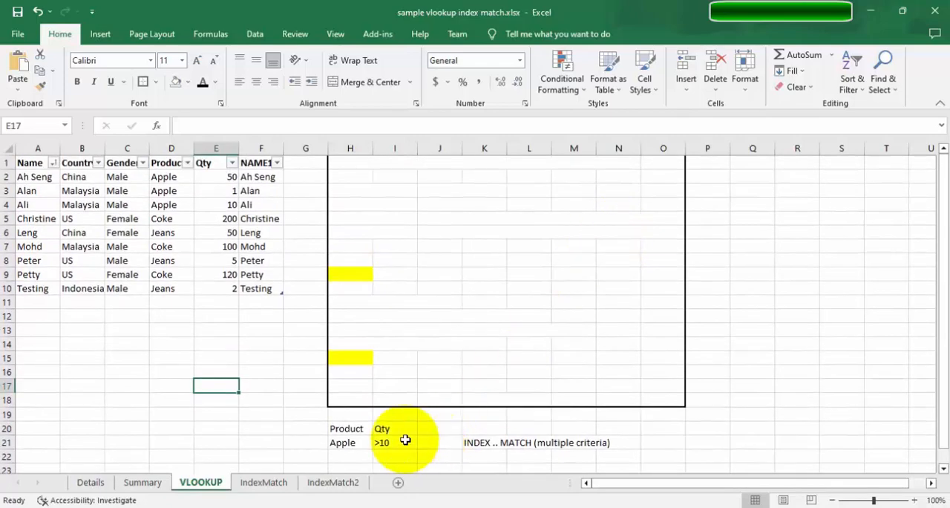
# Examine the Product and Qty criteria in H20:I21 against the Product and Qty columns of the data table.
pyautogui.click(355, 446)
pyautogui.click(358, 452)
pyautogui.click(541, 443)
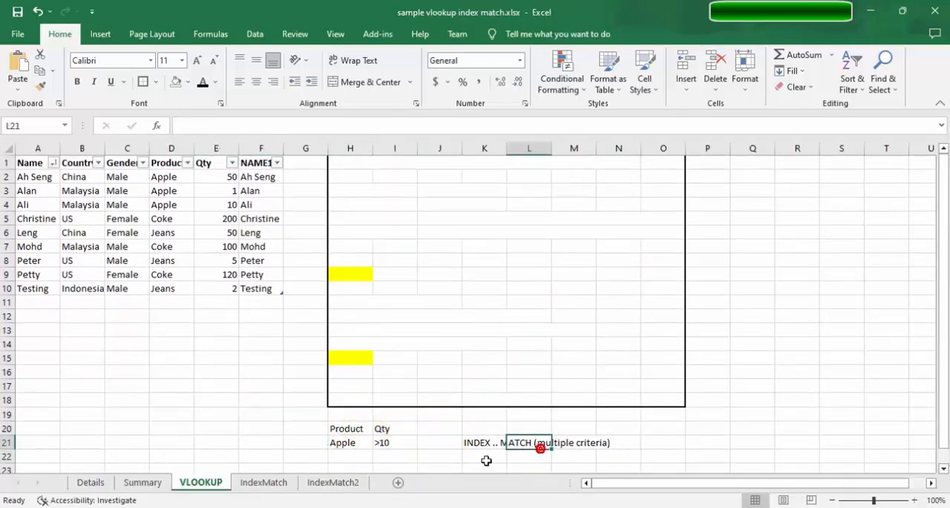
pyautogui.click(486, 456)
pyautogui.scroll(-2, 447, 425)
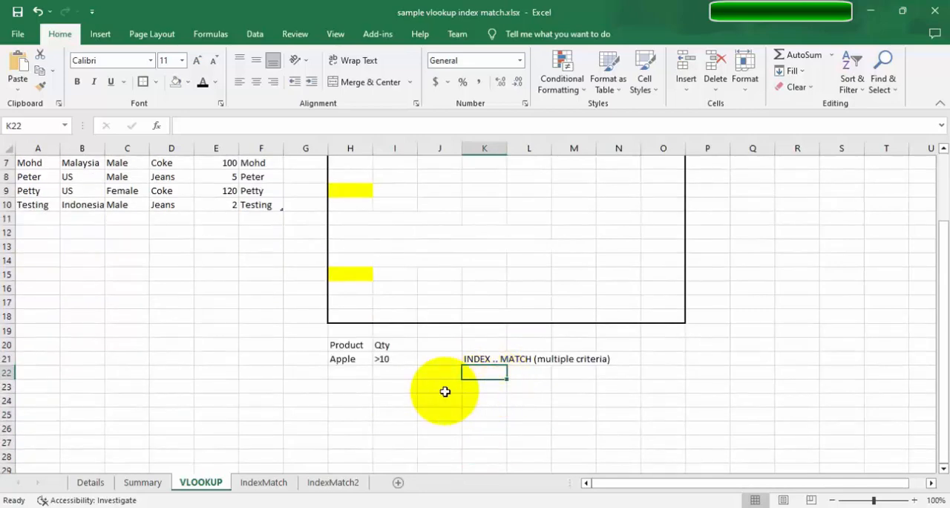
pyautogui.scroll(1, 445, 391)
pyautogui.click(341, 400)
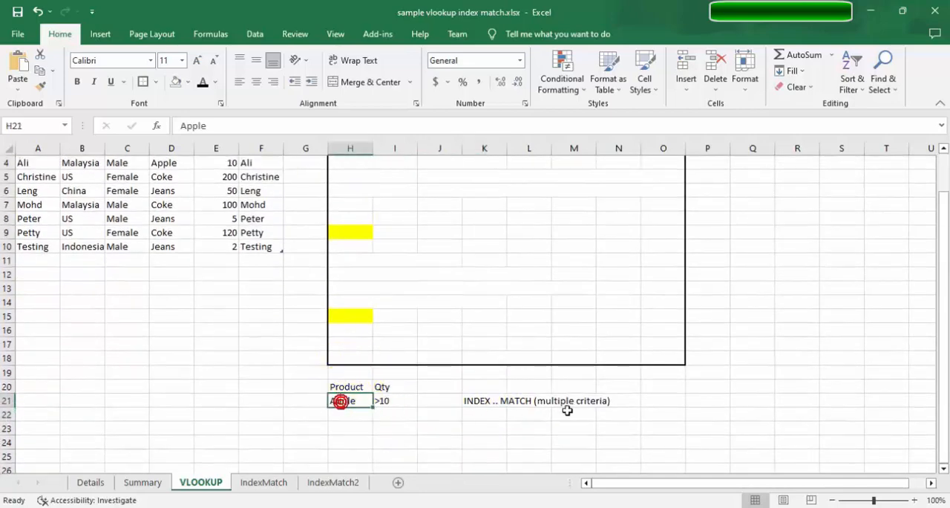
pyautogui.click(381, 400)
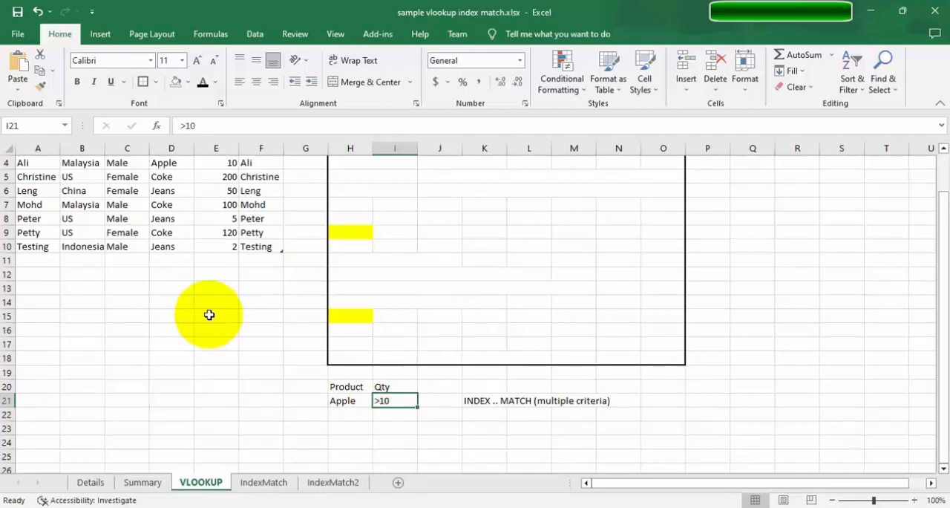
pyautogui.scroll(1, 86, 228)
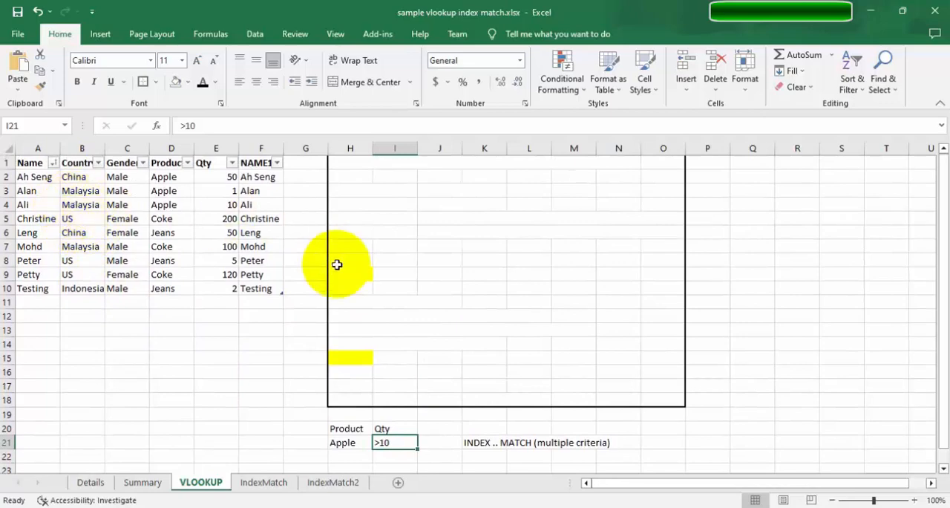
pyautogui.scroll(-2, 349, 282)
pyautogui.scroll(2, 492, 361)
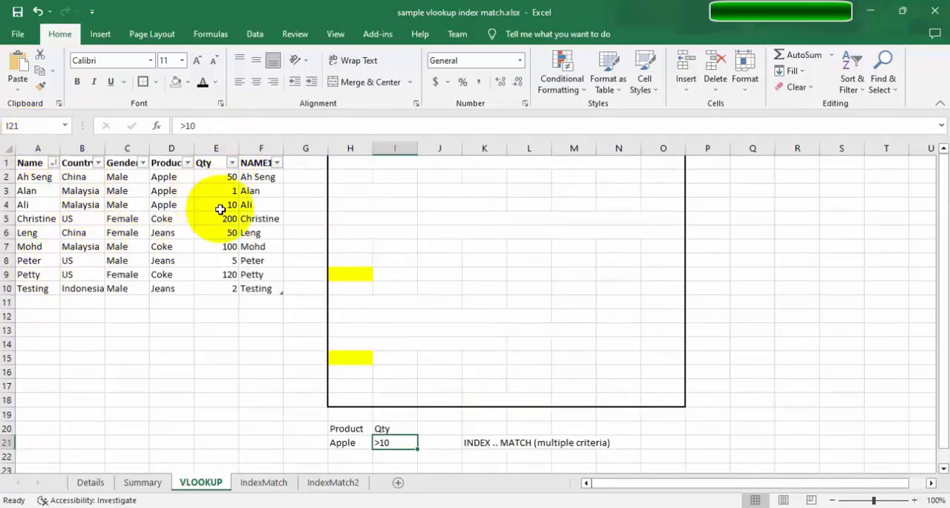
pyautogui.scroll(-1, 445, 246)
# Start an INDEX formula in K22 with the table's Name column, A2:A10, as its array.
pyautogui.click(471, 419)
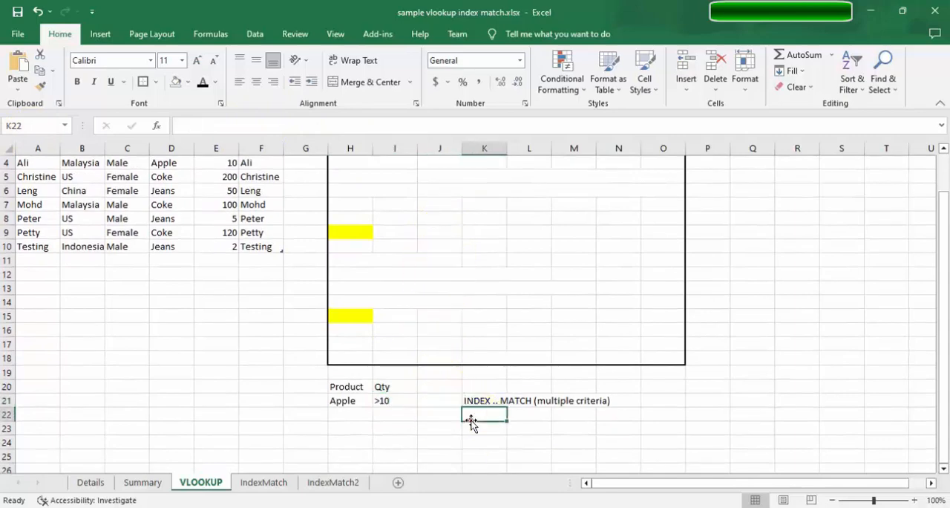
pyautogui.write('=inde')
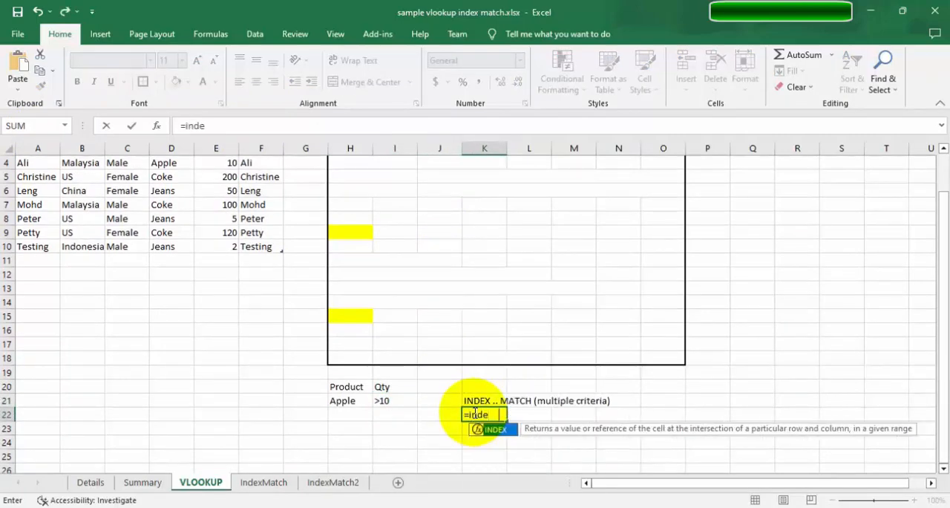
pyautogui.press('Tab')
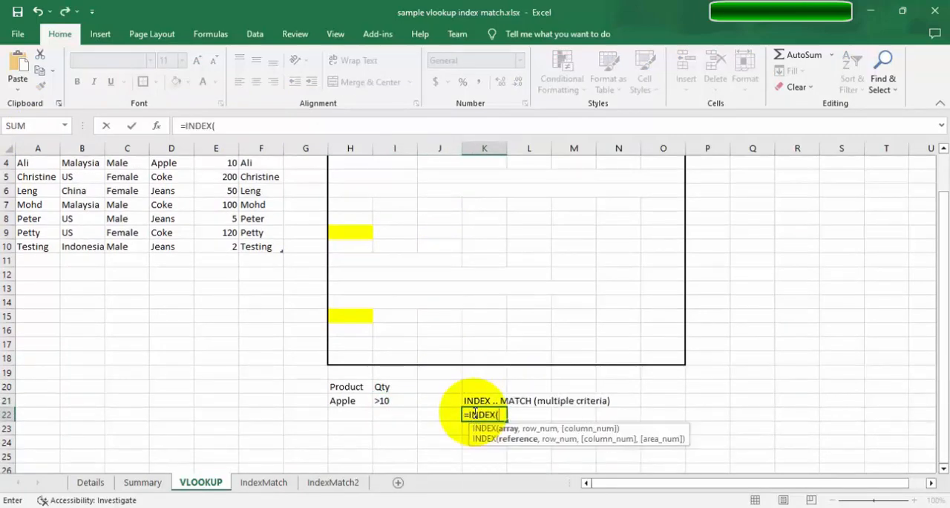
pyautogui.scroll(1, 541, 340)
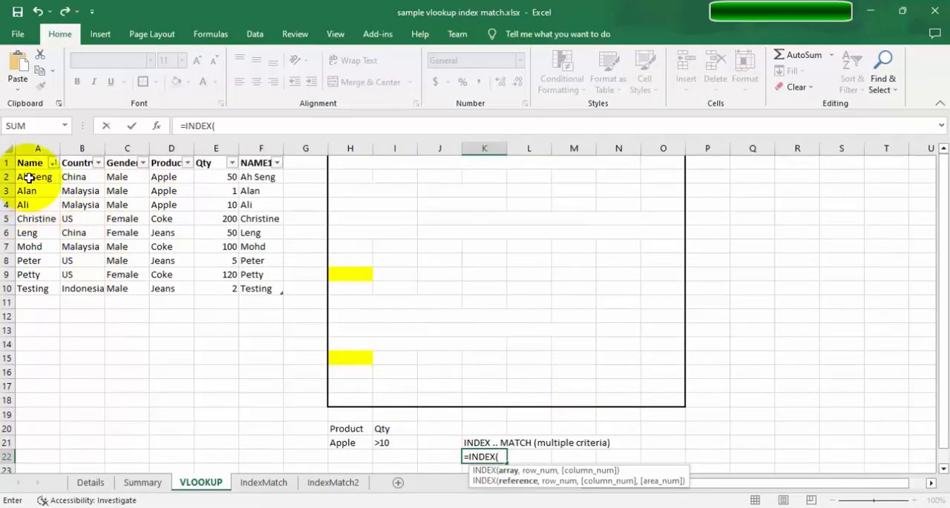
pyautogui.moveTo(28, 177); pyautogui.dragTo(37, 282)
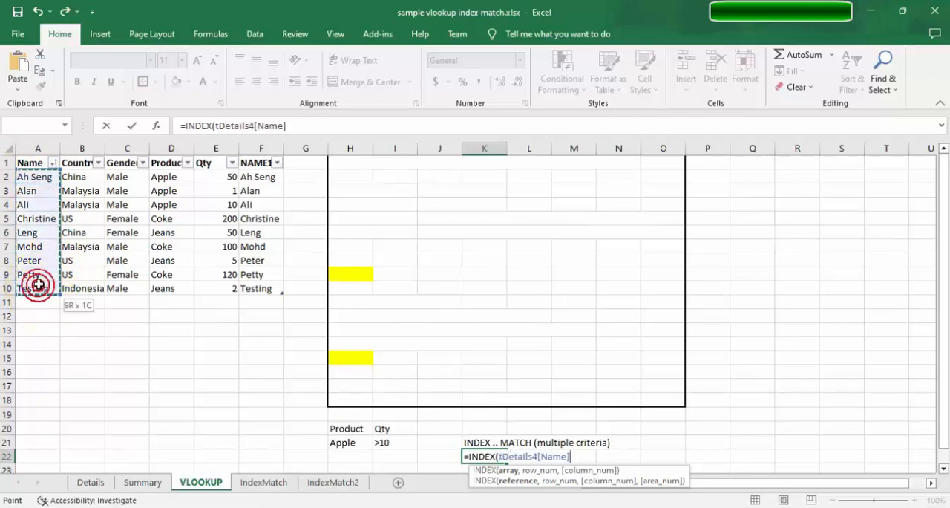
# Lock the INDEX array as tDetails4[[Name]:[Name]] and add a comma for the row argument.
pyautogui.click(244, 126)
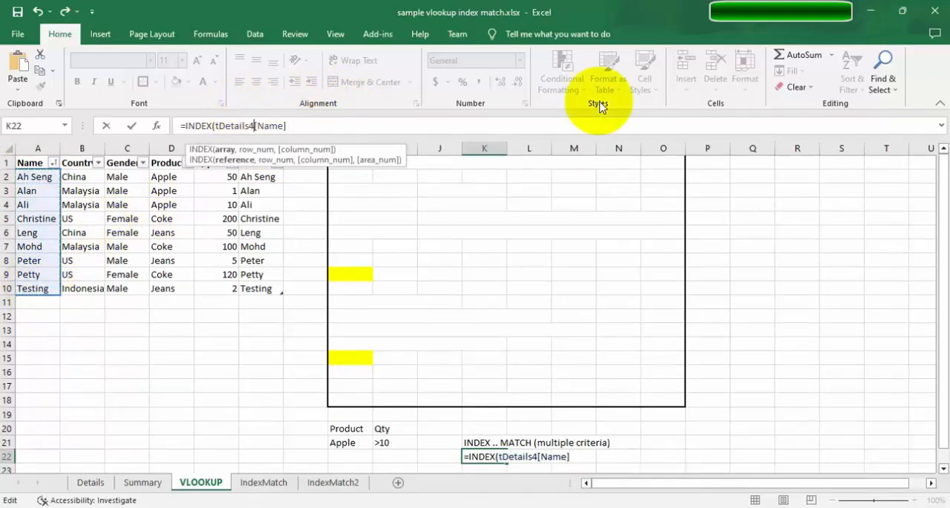
pyautogui.write('[')
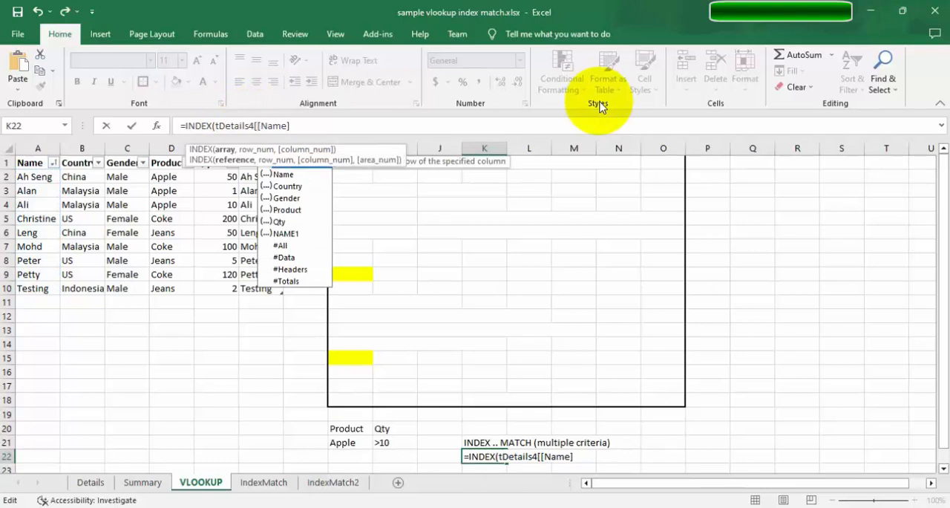
pyautogui.hotkey('shift', 'End')
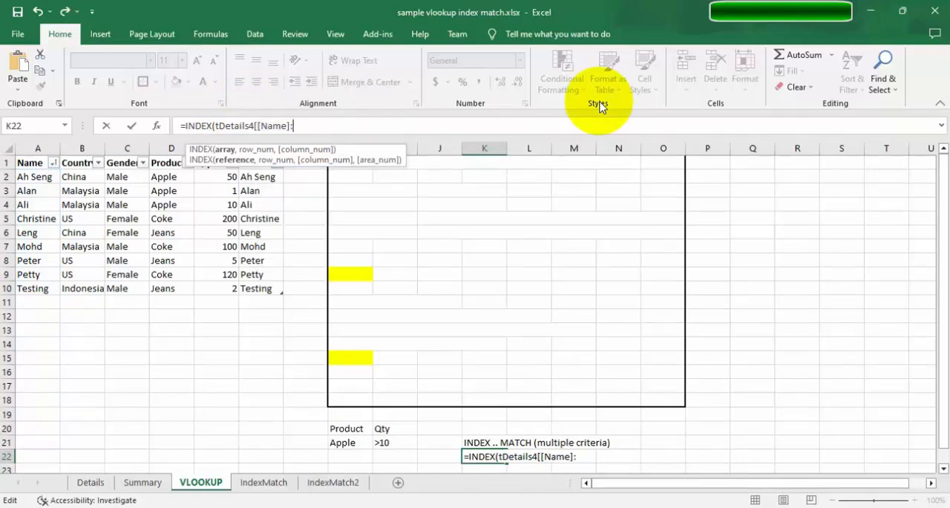
pyautogui.write('[Name]')
pyautogui.write(']')
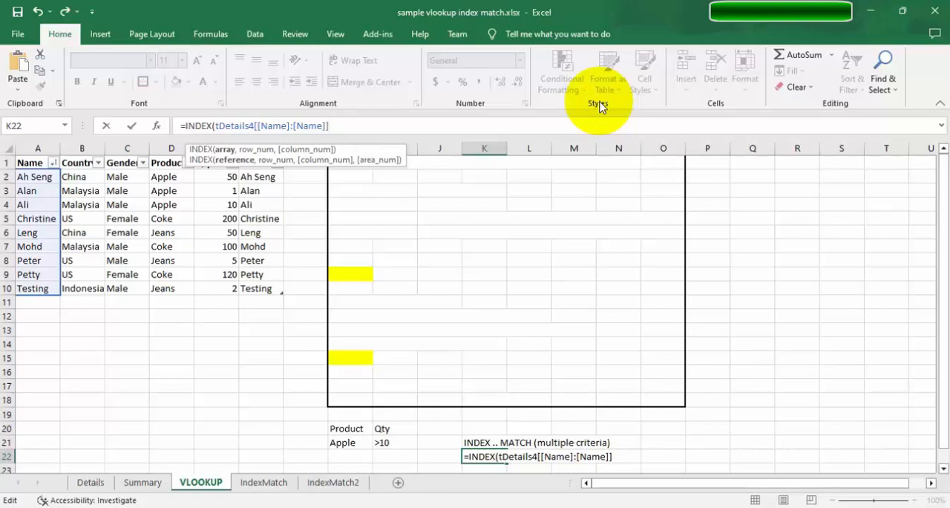
pyautogui.write(',')
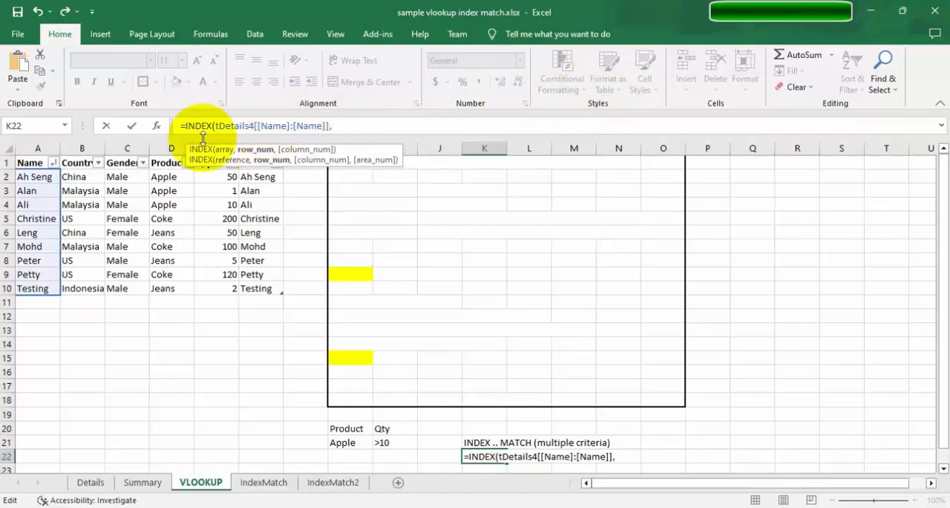
# Remove the equals sign from the unfinished K22 formula and store it as plain text.
pyautogui.click(169, 128)
pyautogui.press('Delete')
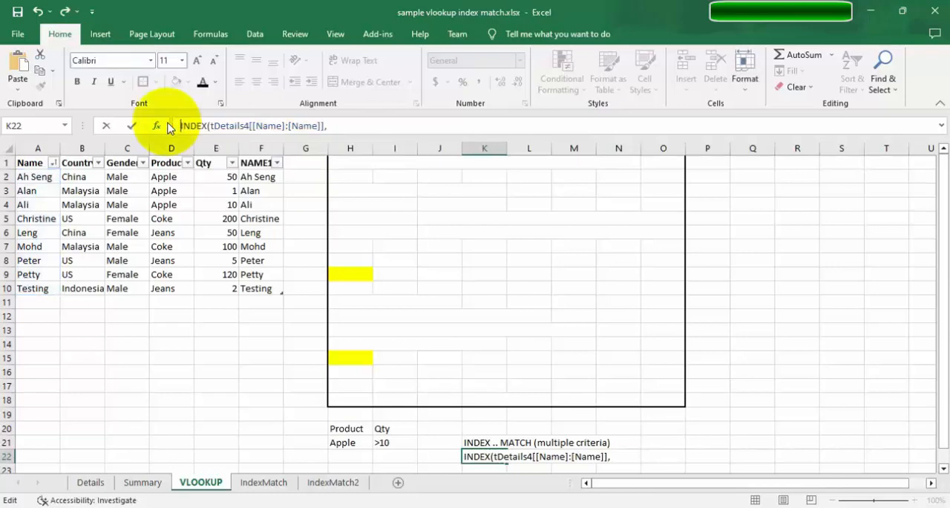
pyautogui.press('Return')
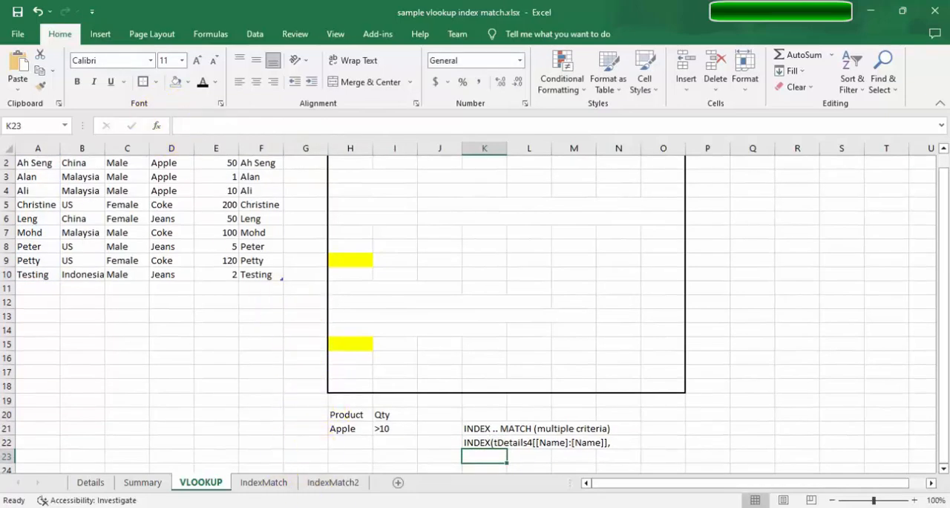
# Copy the non-array formula note from A11 of IndexMatch2 onto the VLOOKUP sheet and place it in A19.
pyautogui.click(332, 488)
pyautogui.click(172, 303)
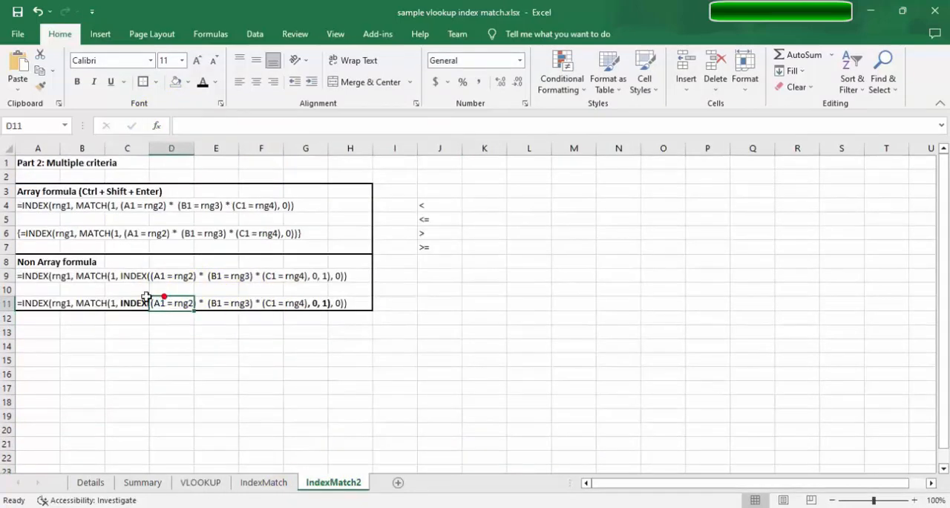
pyautogui.click(27, 276)
pyautogui.click(28, 302)
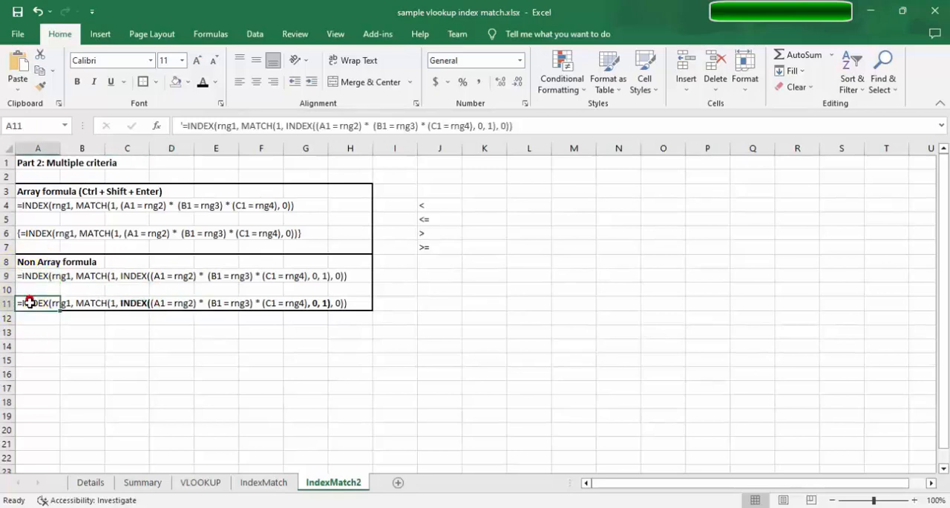
pyautogui.hotkey('ctrl', 'c')
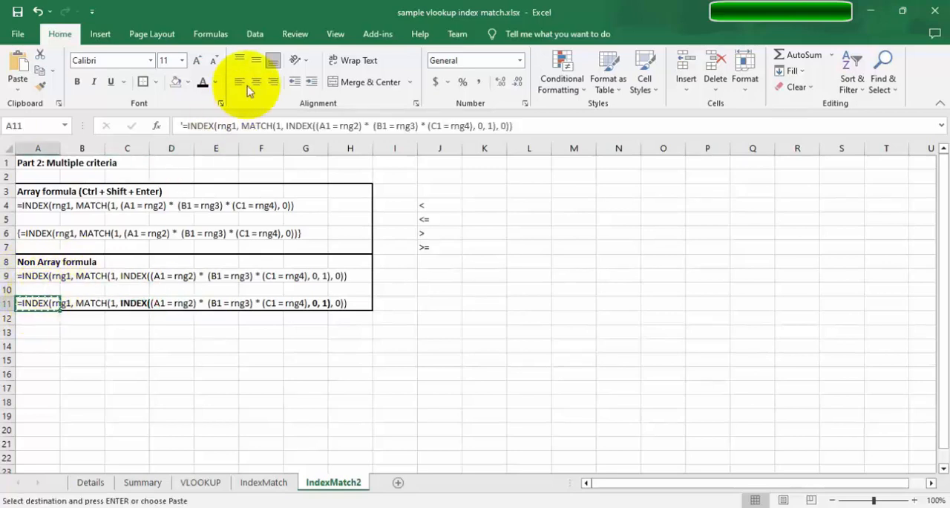
pyautogui.click(201, 481)
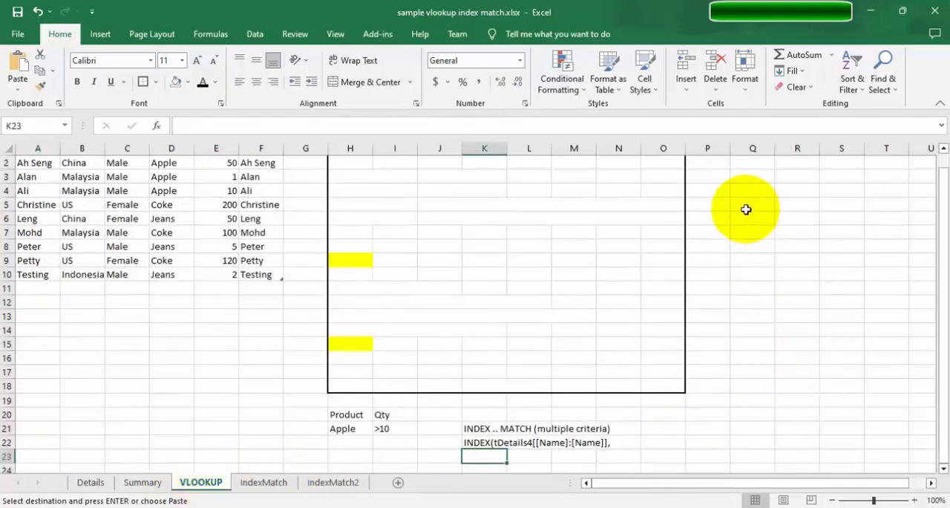
pyautogui.click(721, 235)
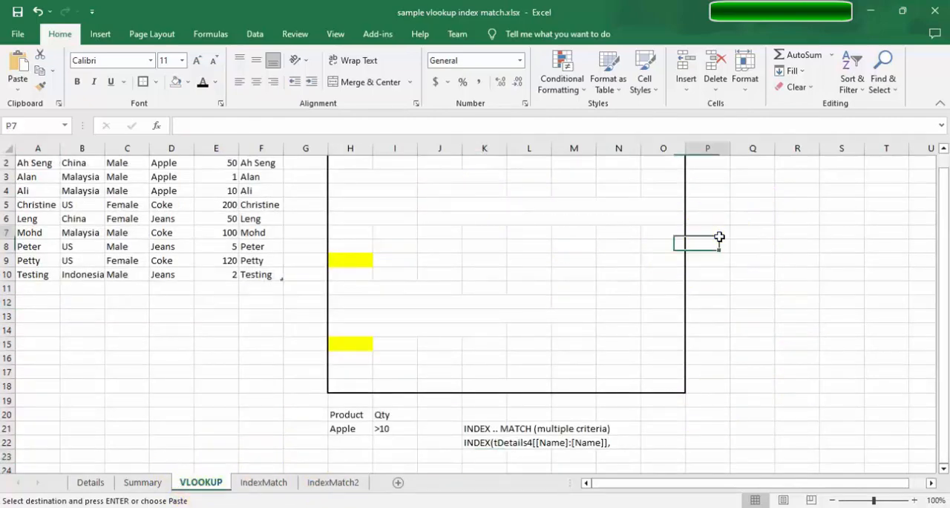
pyautogui.hotkey('ctrl', 'v')
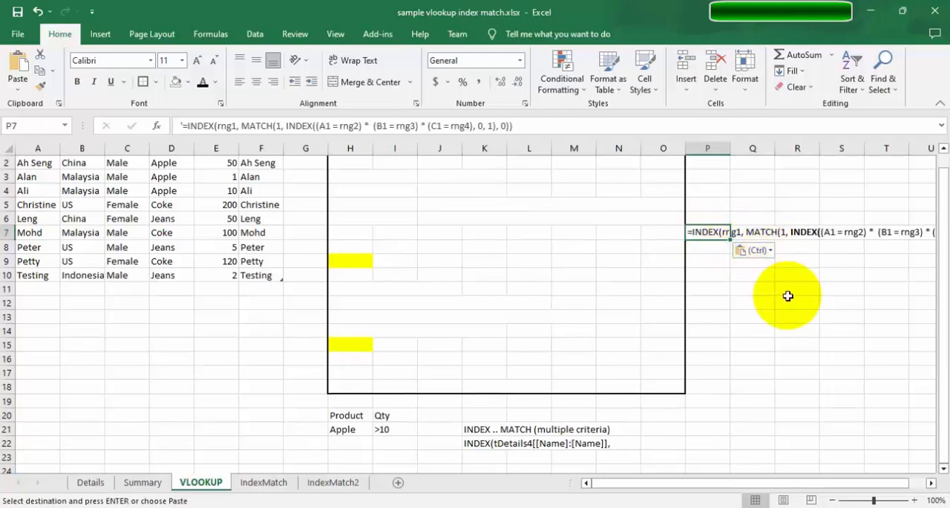
pyautogui.moveTo(731, 239); pyautogui.dragTo(37, 331)
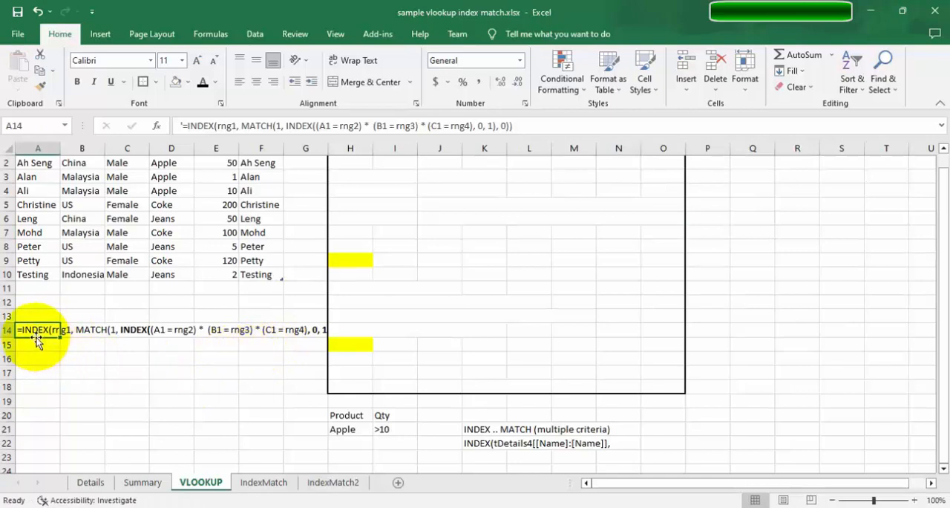
pyautogui.moveTo(36, 341); pyautogui.dragTo(32, 401)
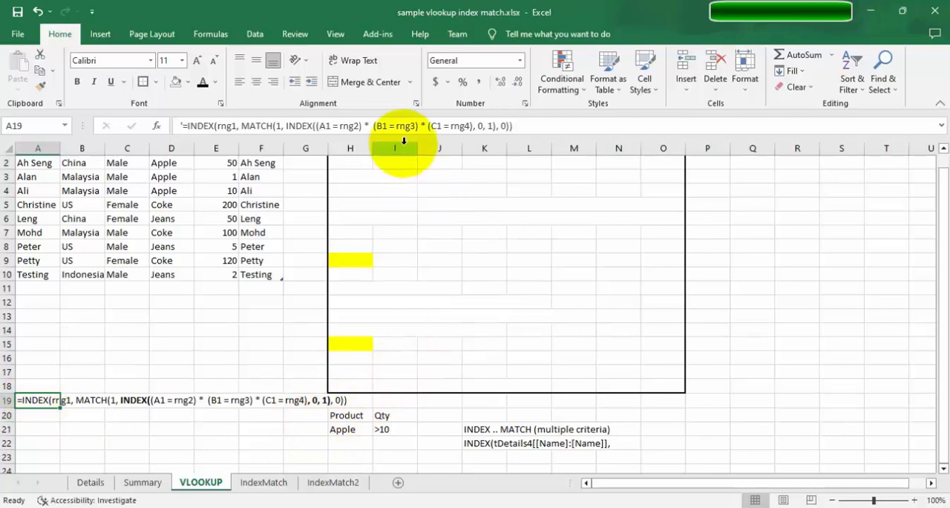
pyautogui.click(382, 162)
pyautogui.click(350, 174)
pyautogui.click(366, 231)
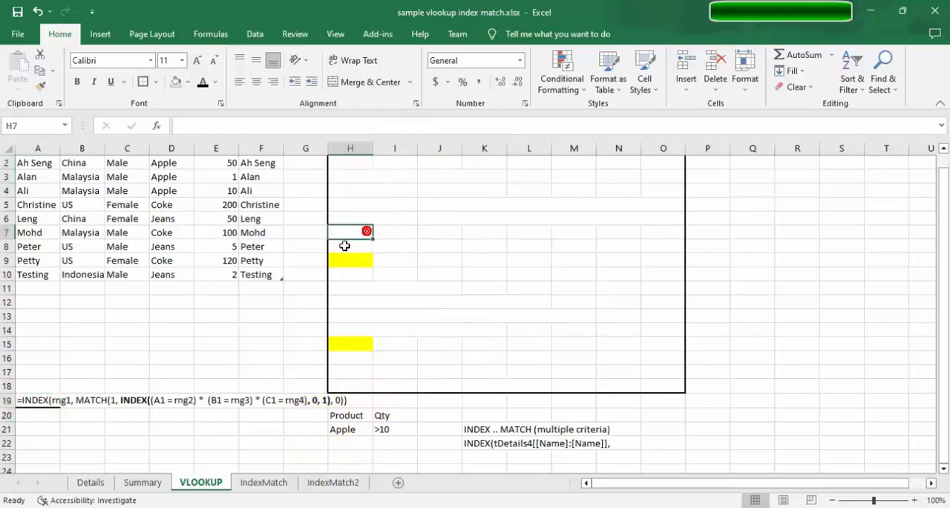
pyautogui.click(347, 206)
pyautogui.click(483, 288)
pyautogui.scroll(1, 418, 236)
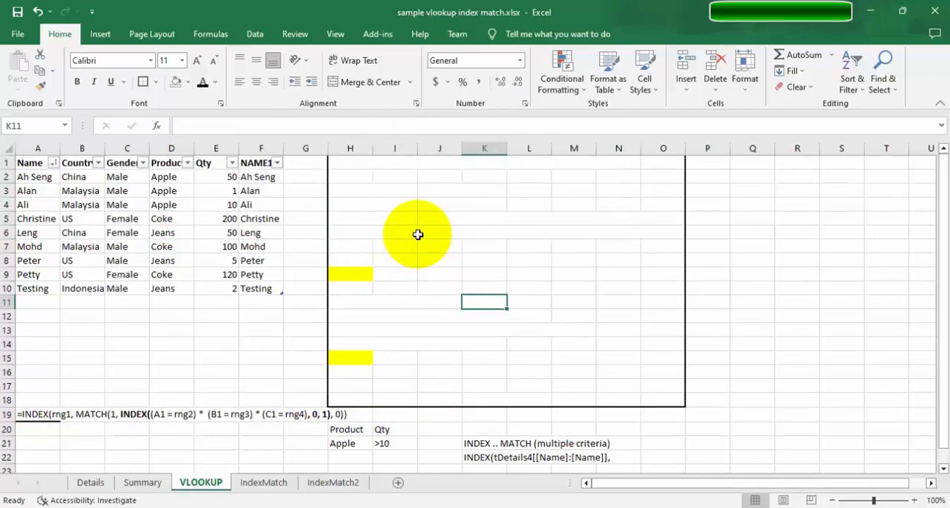
pyautogui.click(342, 274)
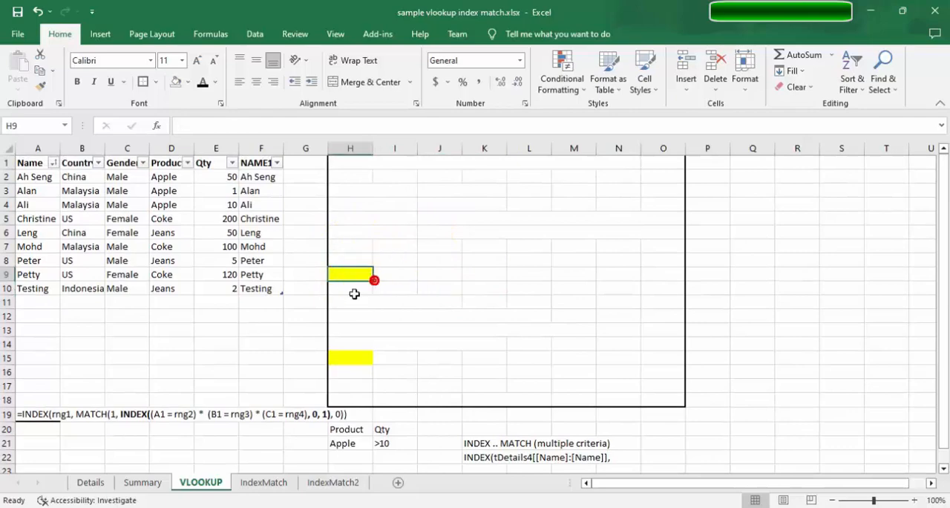
pyautogui.click(396, 270)
pyautogui.click(397, 269)
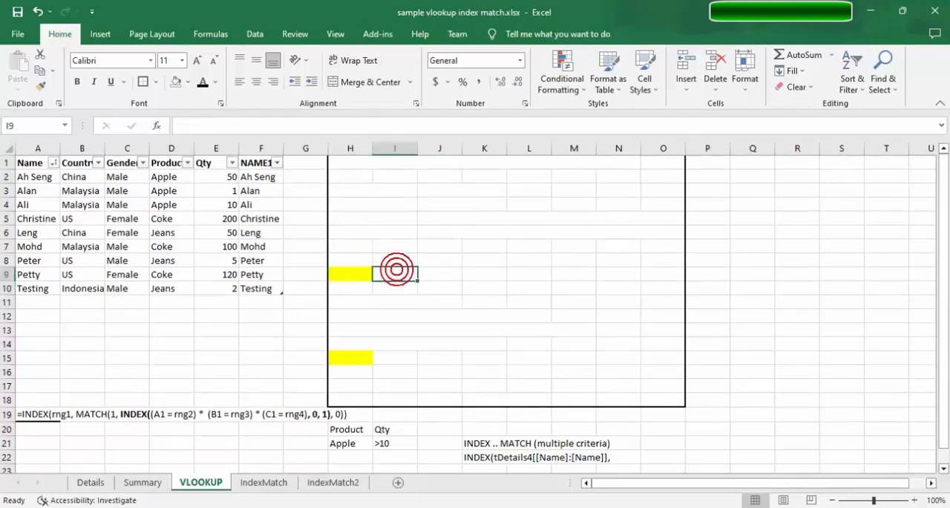
# Reopen K22 for editing and restore the equals sign in front of INDEX(tDetails4[[Name]:[Name]],.
pyautogui.scroll(-2, 810, 403)
pyautogui.scroll(2, 810, 403)
pyautogui.scroll(-2, 810, 403)
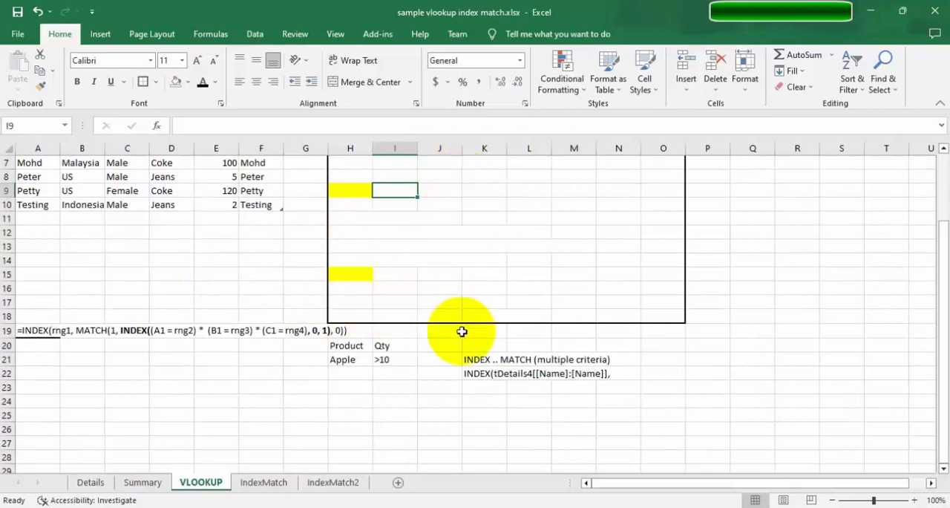
pyautogui.click(479, 373)
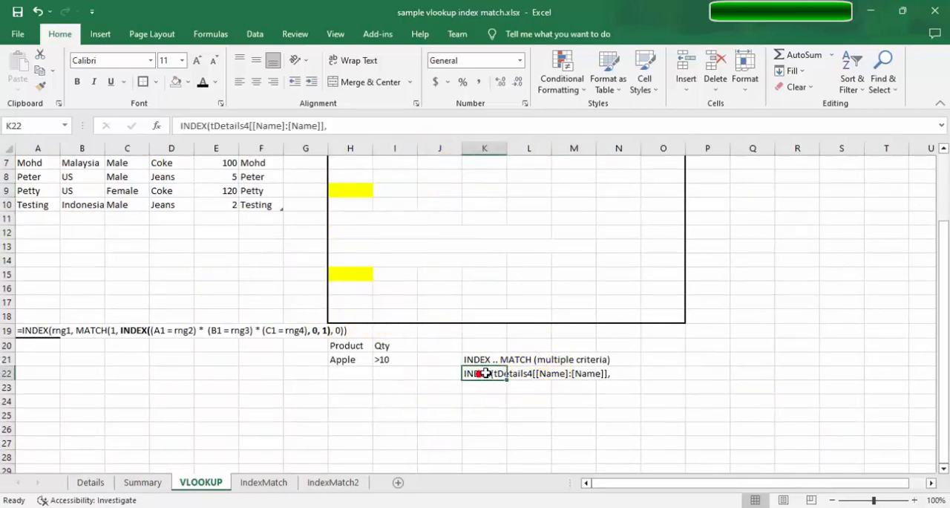
pyautogui.click(177, 126)
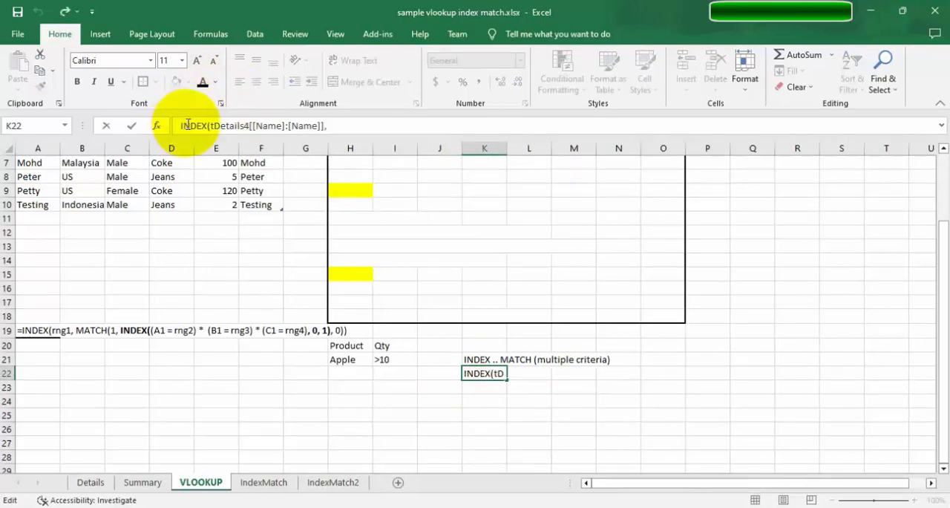
pyautogui.write('=')
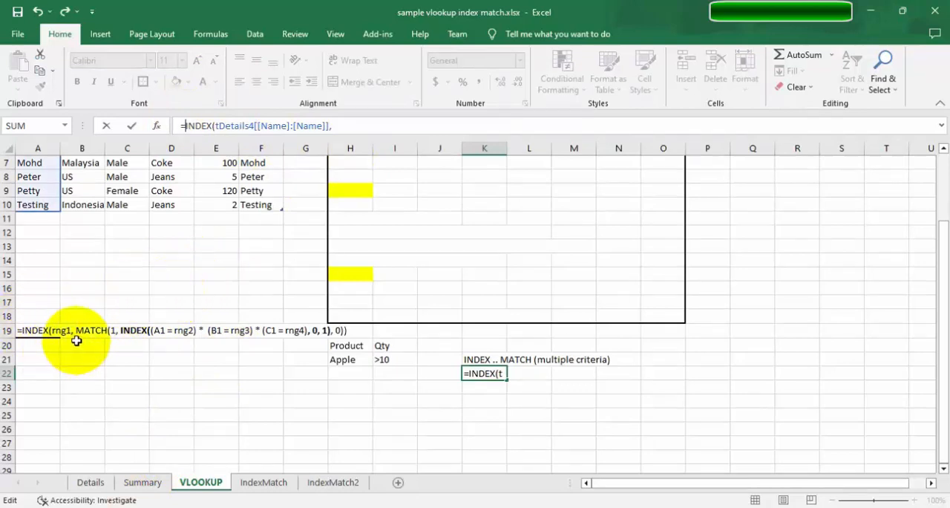
# Extend the K22 formula with MATCH, lookup value 1, and a nested INDEX opened with a double parenthesis.
pyautogui.click(356, 124)
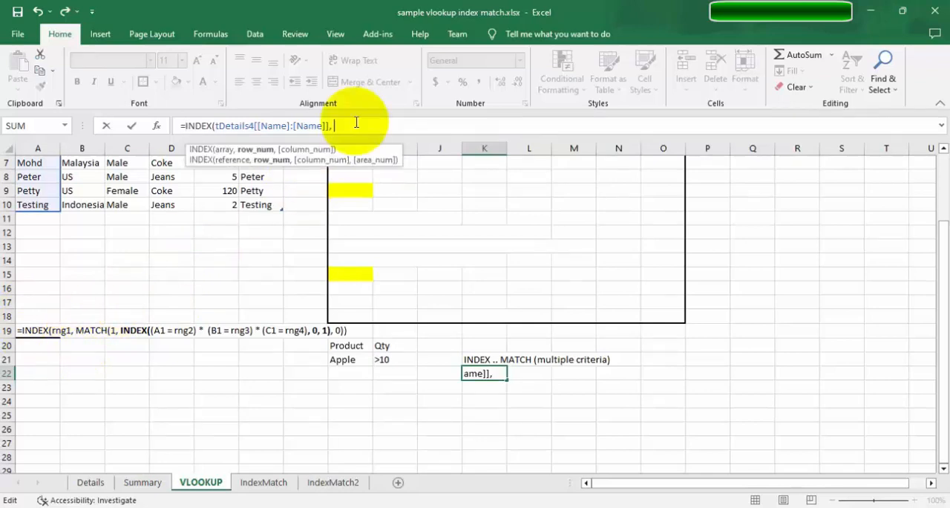
pyautogui.write('match')
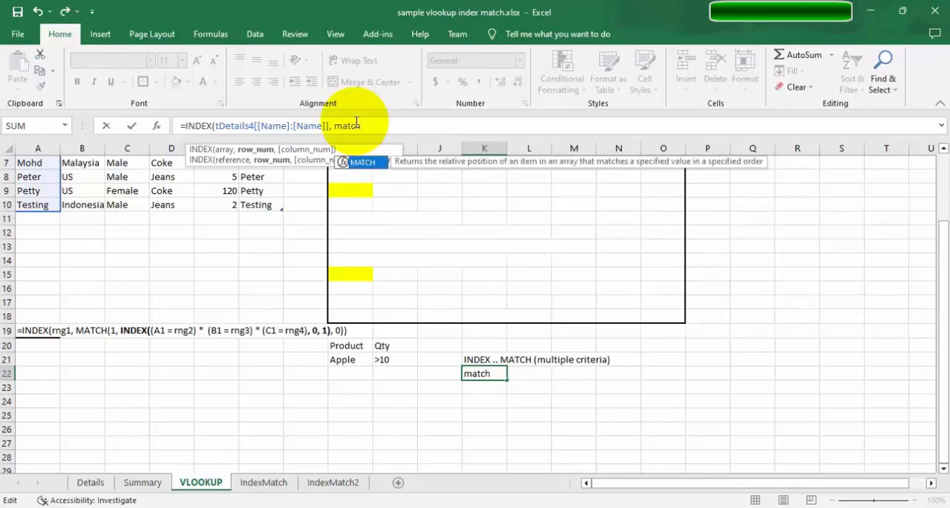
pyautogui.press('Tab')
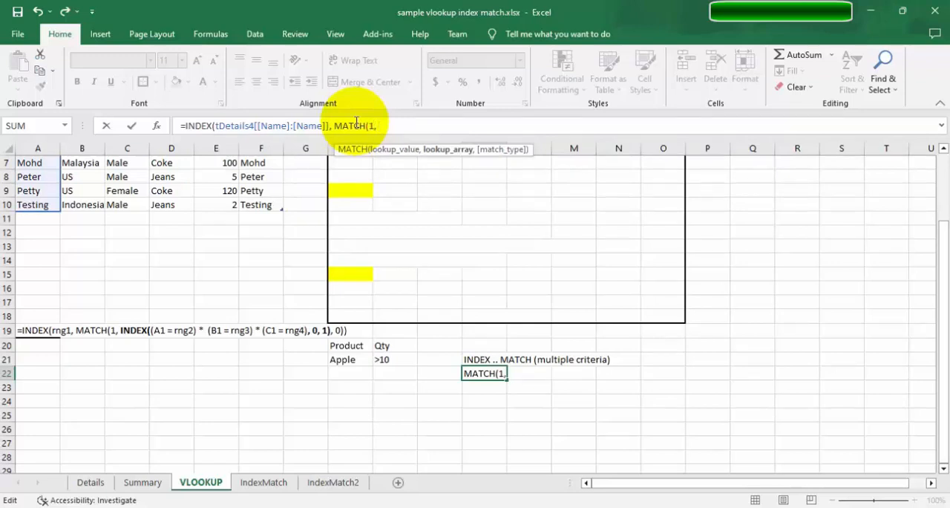
pyautogui.write('index')
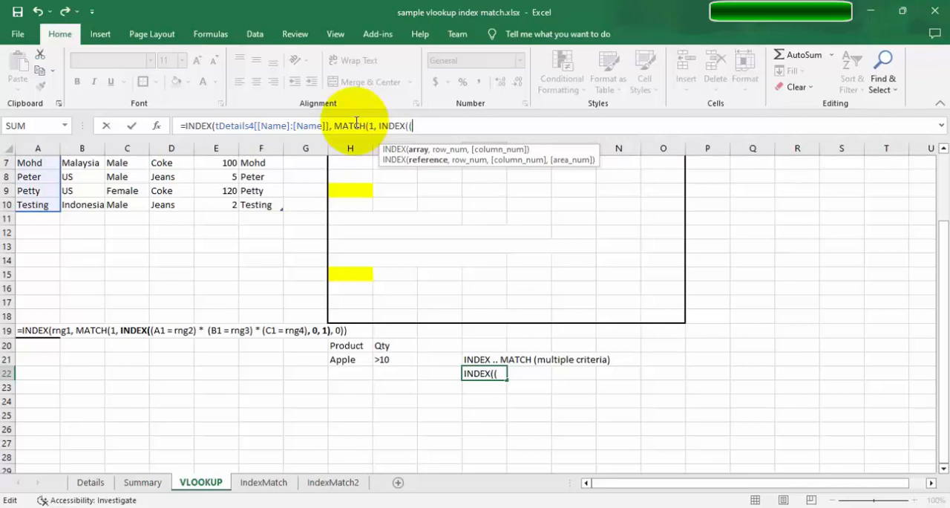
# Enter the first criterion in the K22 formula, comparing H21 for equality with the table's Product column, tDetails4[Product].
pyautogui.click(336, 359)
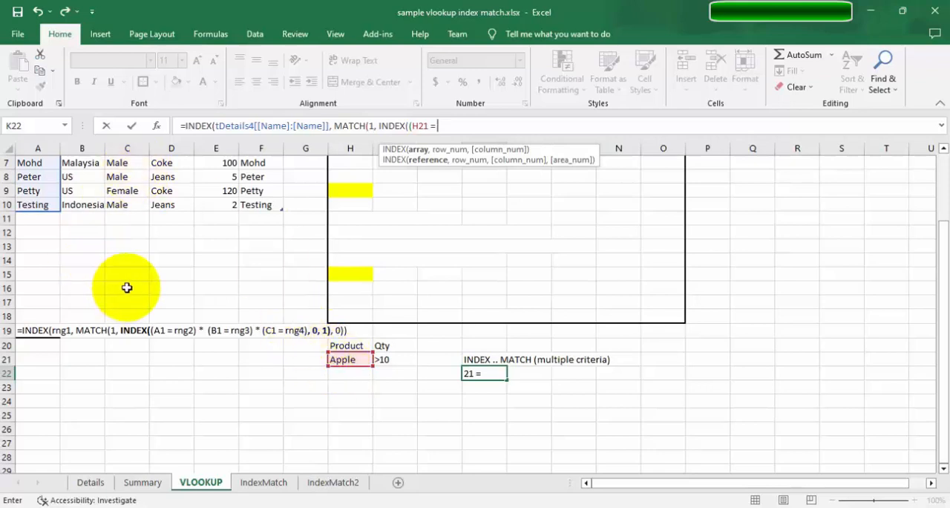
pyautogui.click(100, 220)
pyautogui.press('Up')
pyautogui.press('Up')
pyautogui.press('Up')
pyautogui.press('Up')
pyautogui.press('Up')
pyautogui.press('Up')
pyautogui.press('Up')
pyautogui.press('Up')
pyautogui.press('Up')
pyautogui.press('Up')
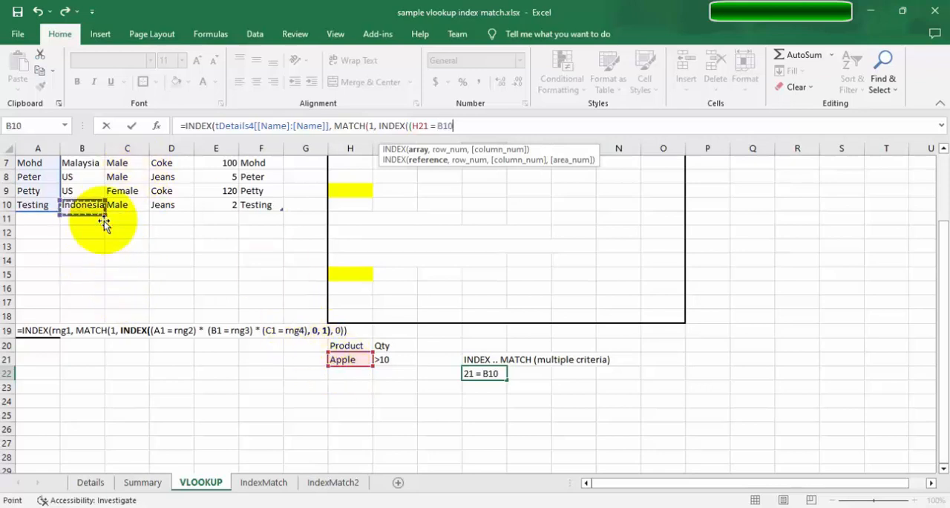
pyautogui.press('Down')
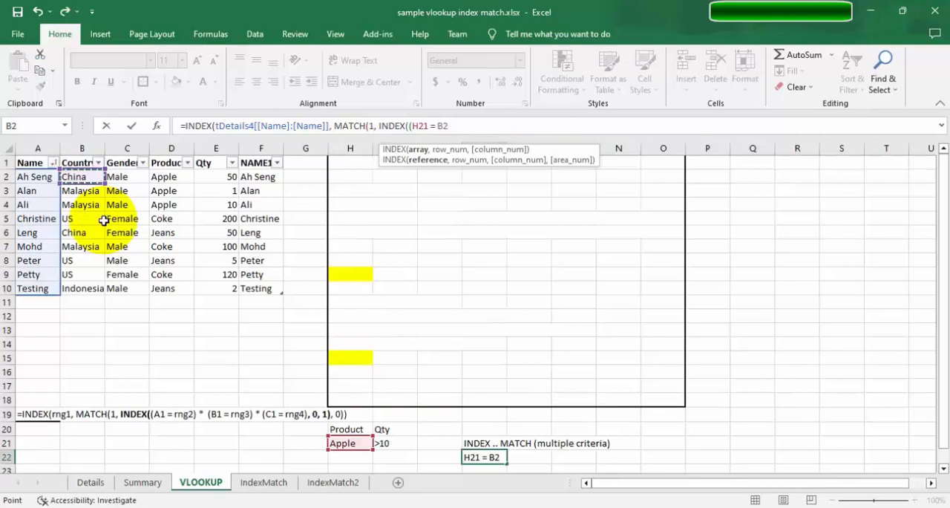
pyautogui.press('Right')
pyautogui.press('Right')
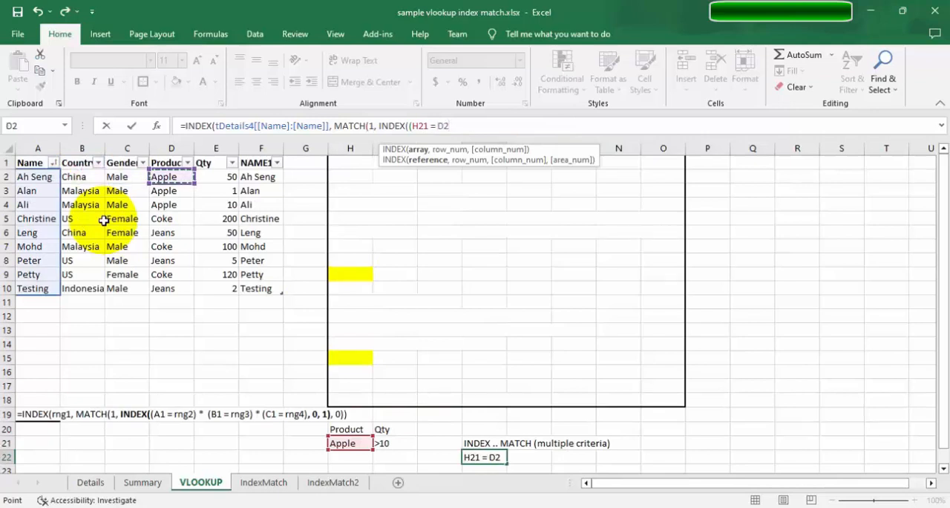
pyautogui.keyDown('shift'); pyautogui.click(158, 288); pyautogui.keyUp('shift')
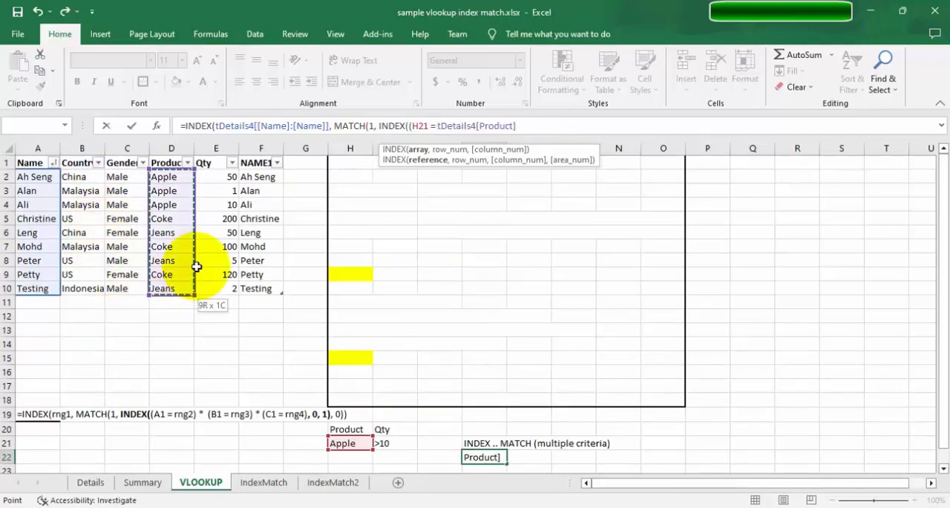
# Lock the Product column reference in the K22 formula by rewriting it as tDetails4[[Product]:[Product]].
pyautogui.moveTo(524, 128); pyautogui.dragTo(477, 128)
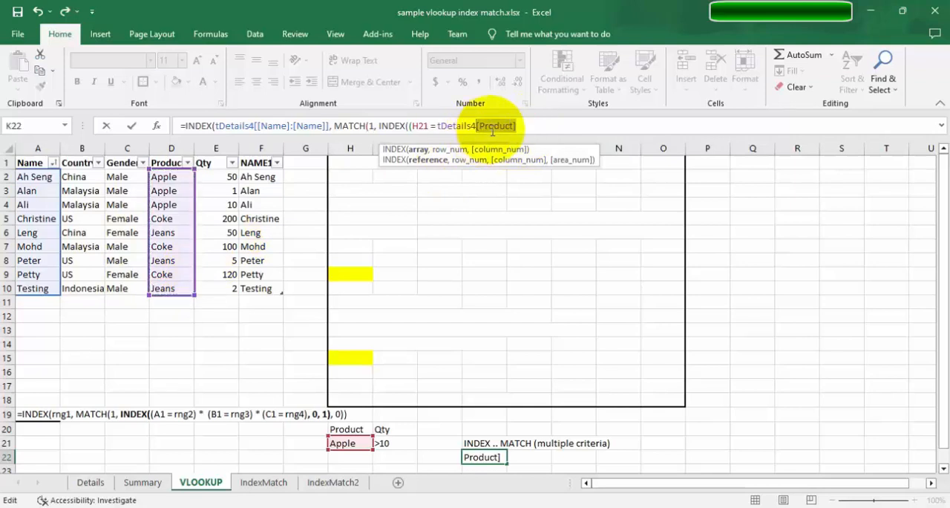
pyautogui.hotkey('ctrl', 'c')
pyautogui.press('Left')
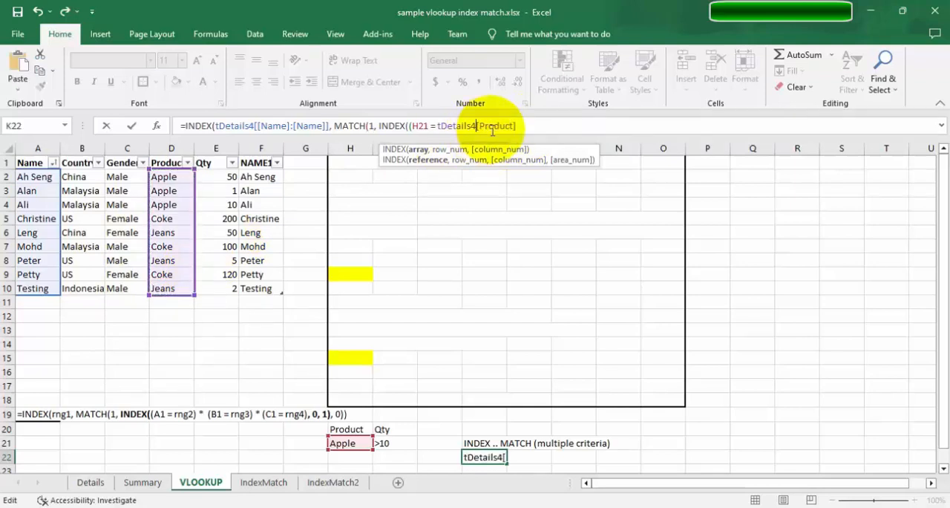
pyautogui.write('[')
pyautogui.press('End')
pyautogui.write(']')
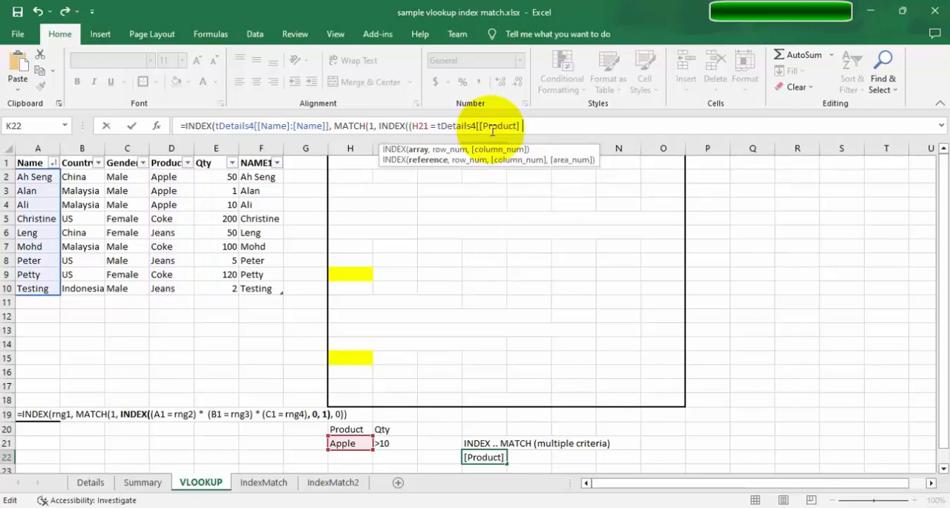
pyautogui.write(':')
pyautogui.hotkey('ctrl', 'v')
pyautogui.write(']')
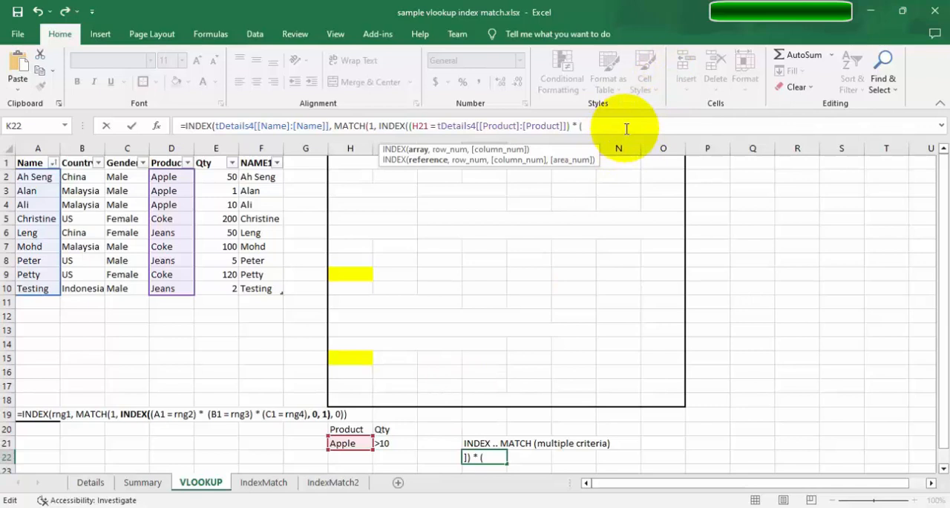
# Multiply the Product criterion by a second parenthesised criterion, 10 < tDetails4[Qty], using the table's Qty column.
pyautogui.write('10')
pyautogui.press('BackSpace')
pyautogui.moveTo(216, 179); pyautogui.dragTo(226, 289)
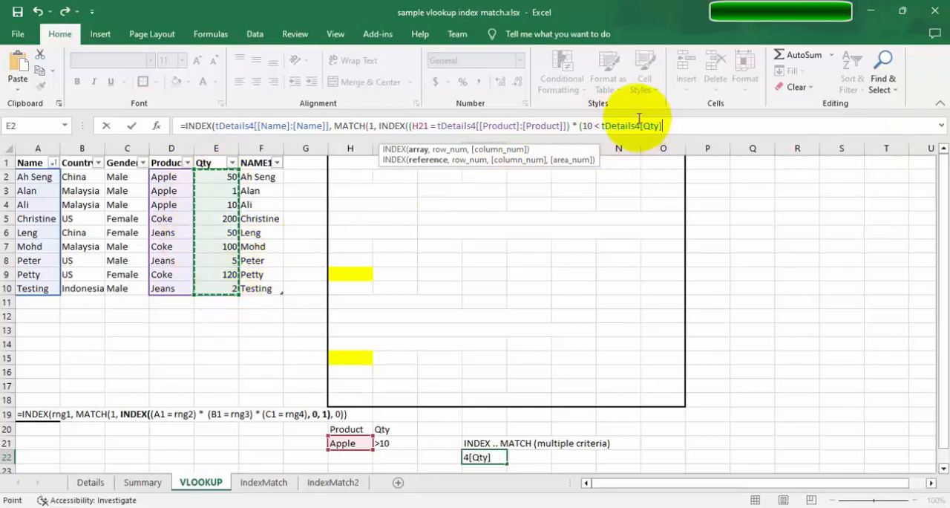
# Lock the Qty column reference as tDetails4[[Qty]:[Qty]] and close the second criterion's parenthesis.
pyautogui.click(643, 125)
pyautogui.write('[')
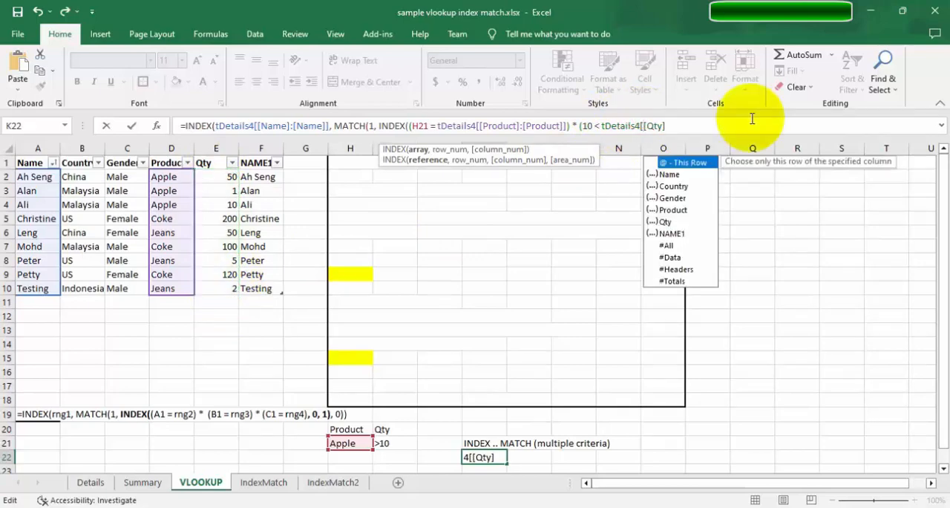
pyautogui.press('Escape')
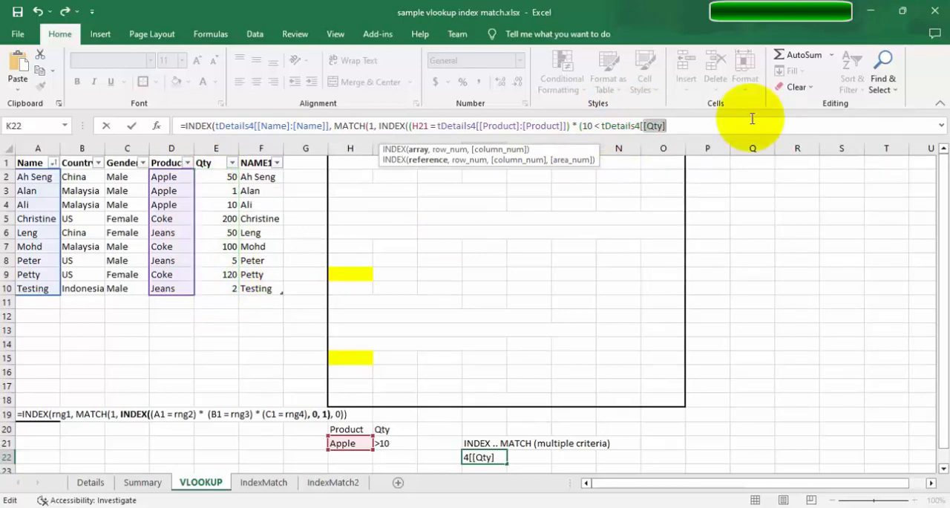
pyautogui.click(752, 119)
pyautogui.write(':[Qty]')
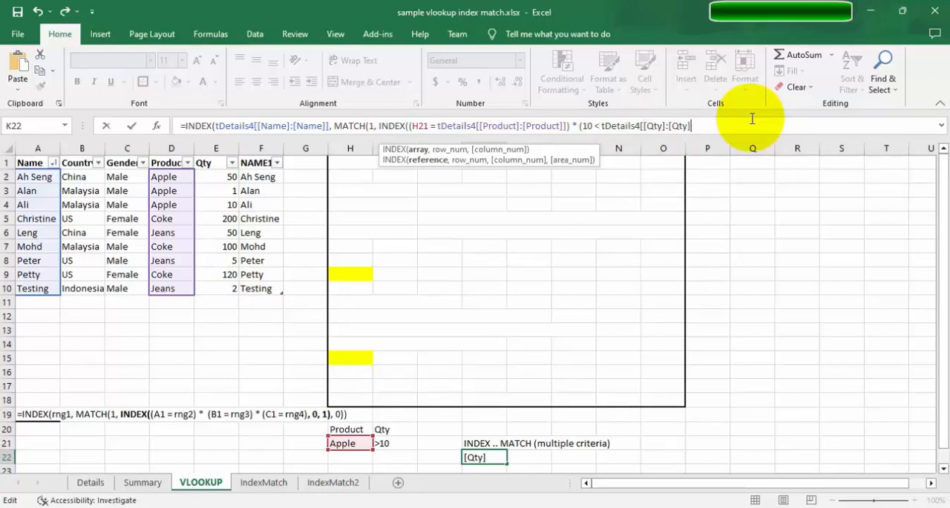
pyautogui.write(']')
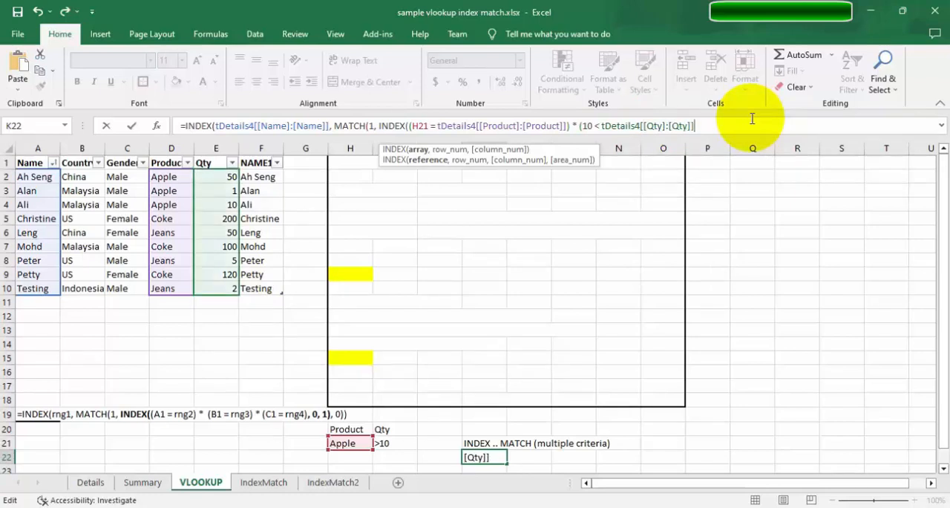
pyautogui.write('),')
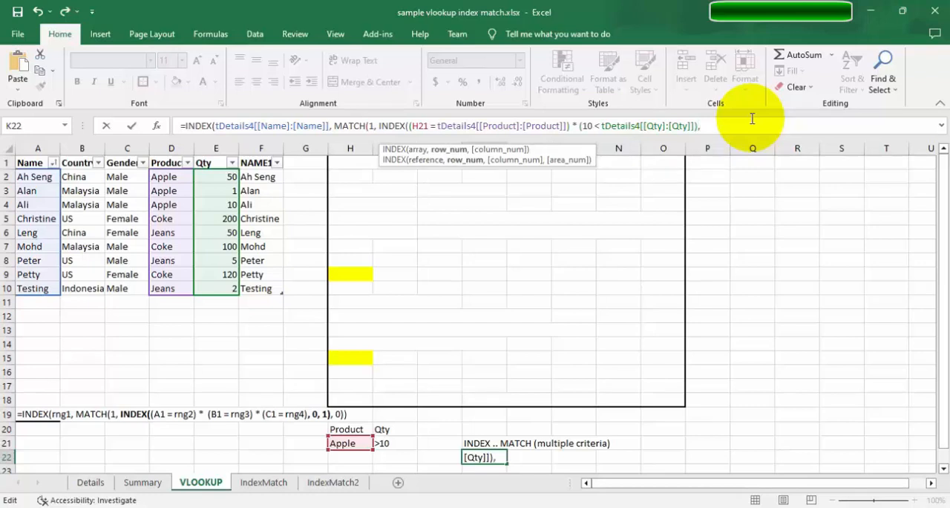
pyautogui.write(' 0, 1')
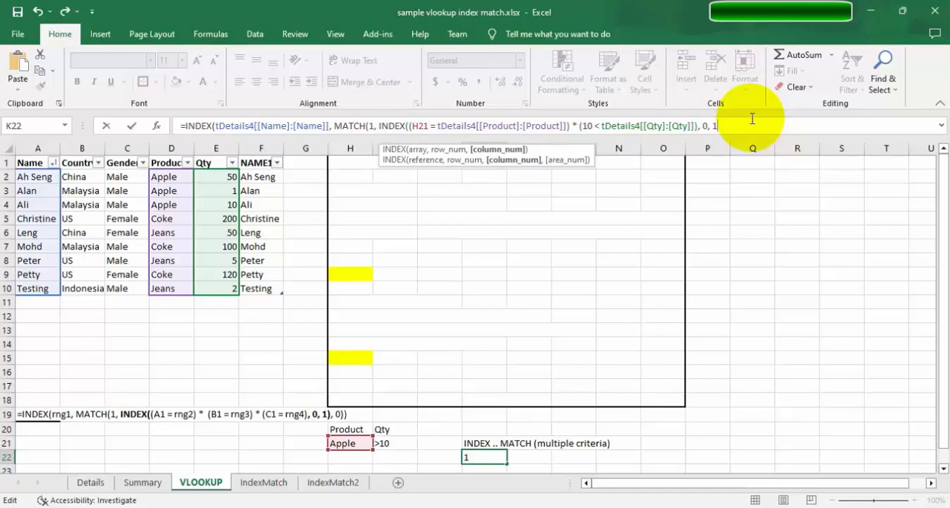
pyautogui.write('),')
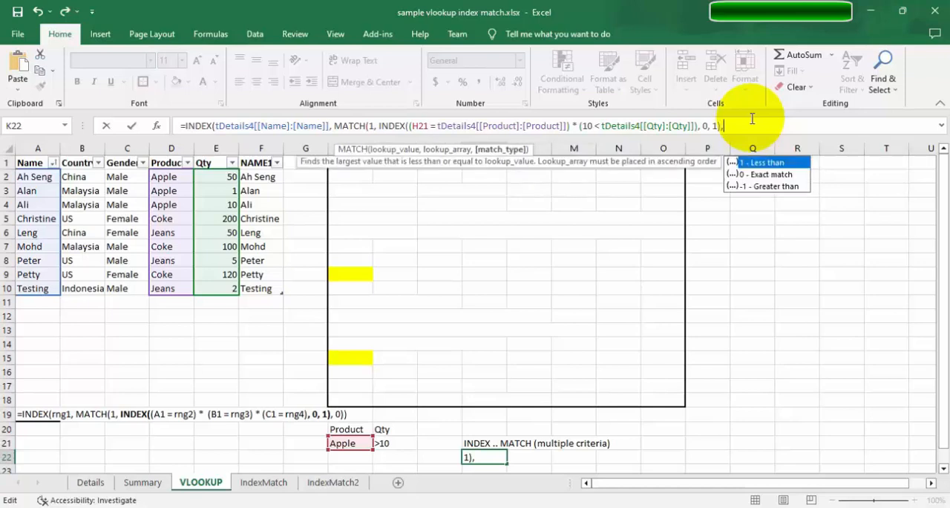
pyautogui.write(' 0')
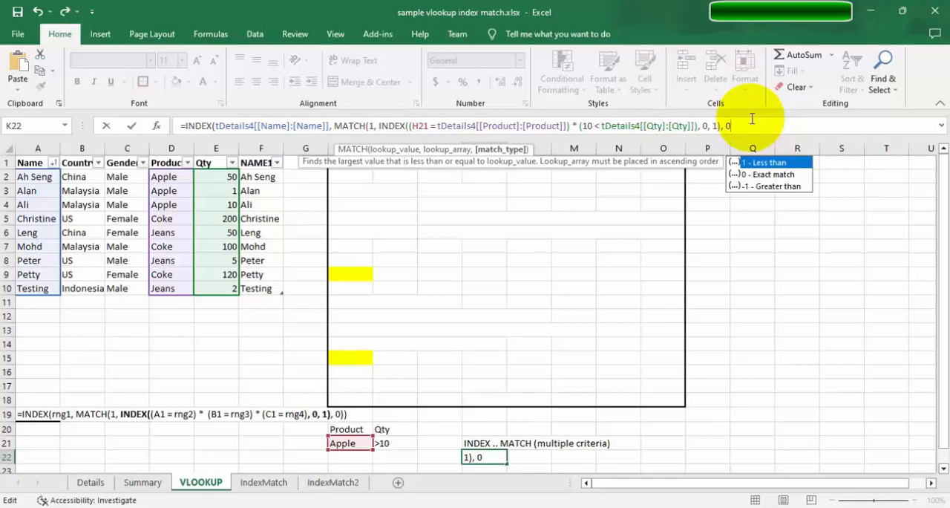
pyautogui.write(')')
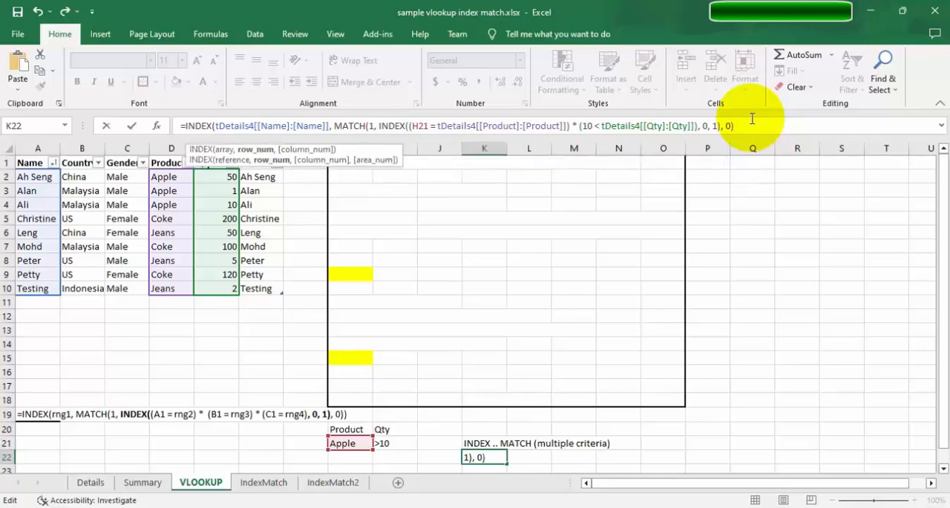
pyautogui.write(')')
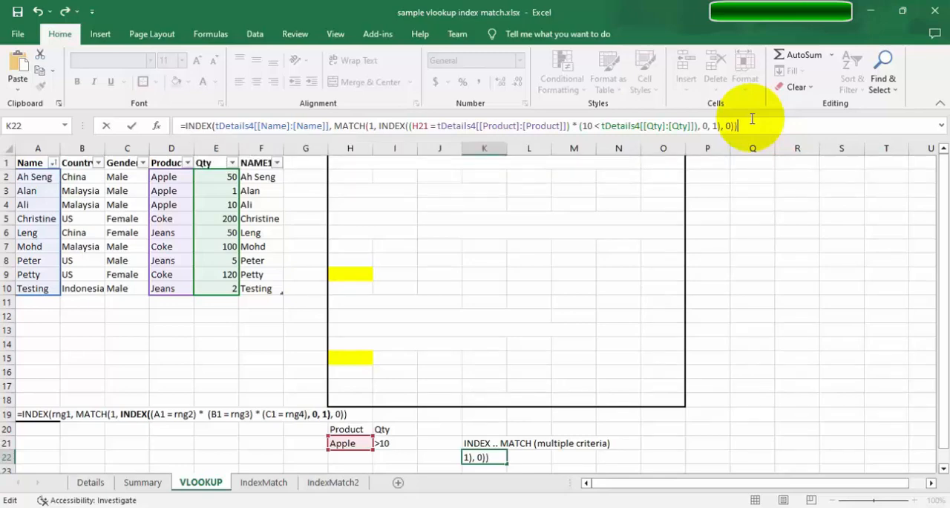
# Finish the nested INDEX with row 0 and column 1, give MATCH match type 0, close all parentheses and commit the K22 formula.
pyautogui.press('Return')
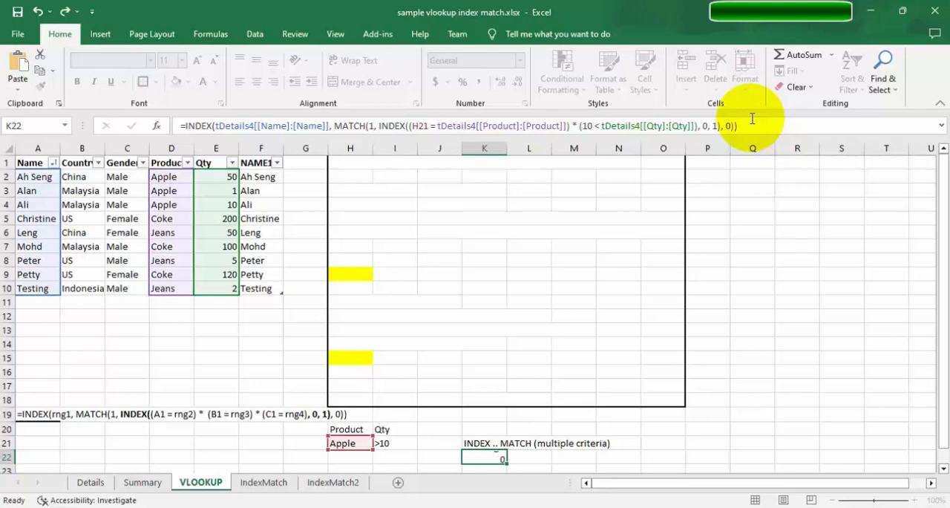
pyautogui.press('Up')
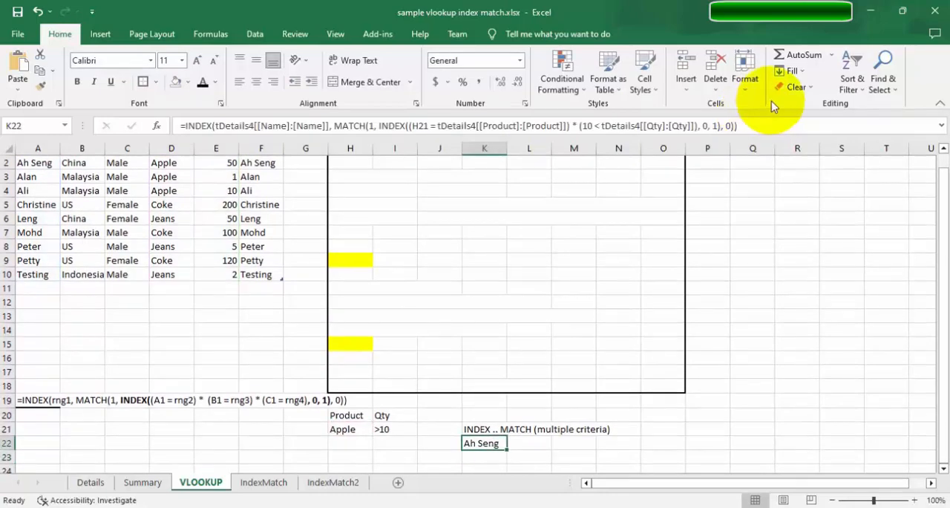
# Check the K22 result against the Product and Qty values of the Apple rows in the table.
pyautogui.scroll(1, 85, 304)
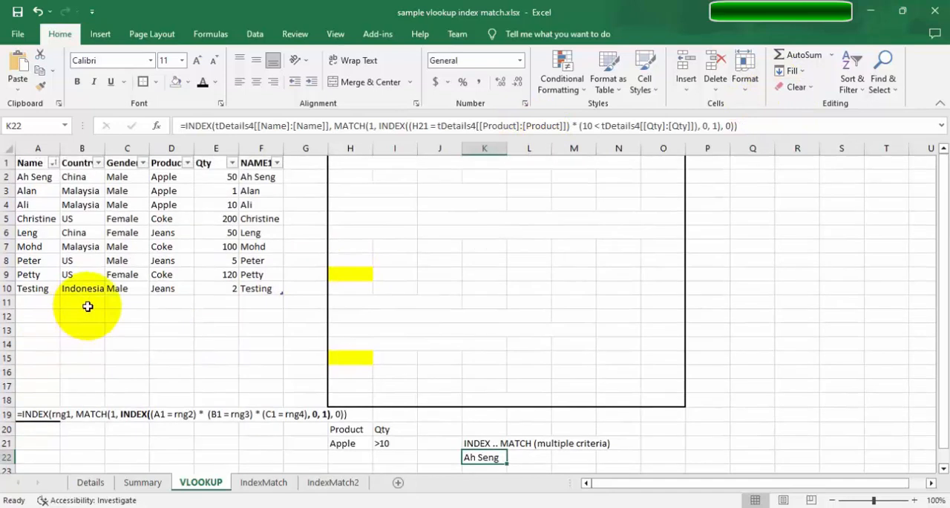
pyautogui.click(207, 179)
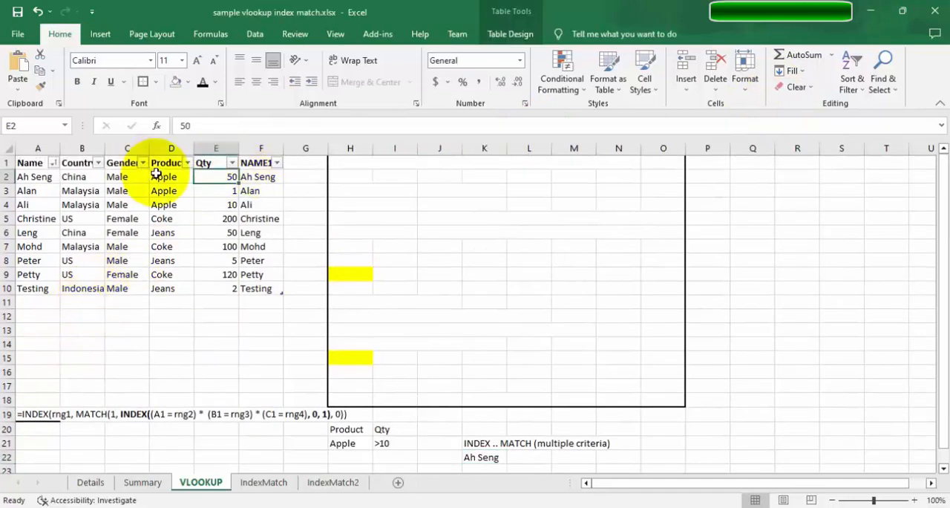
pyautogui.click(162, 178)
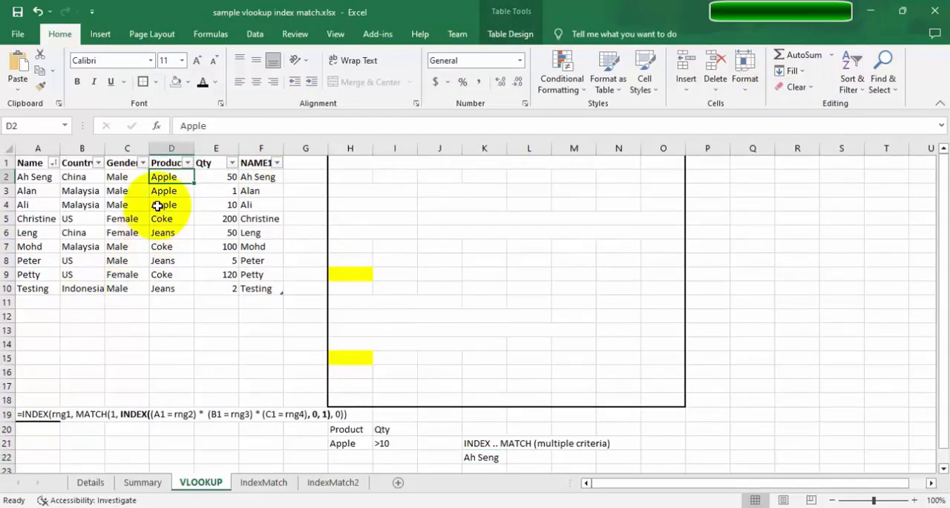
pyautogui.moveTo(160, 206); pyautogui.dragTo(156, 178)
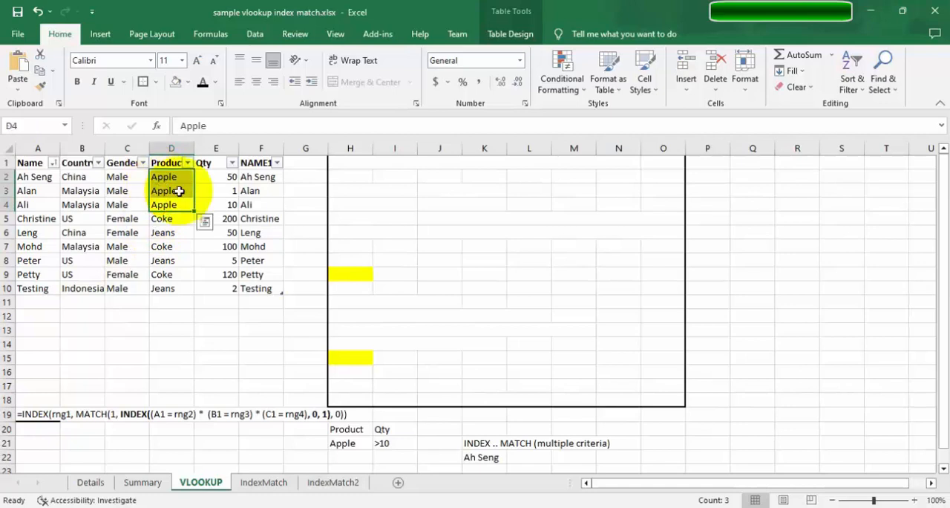
pyautogui.click(222, 205)
pyautogui.click(225, 173)
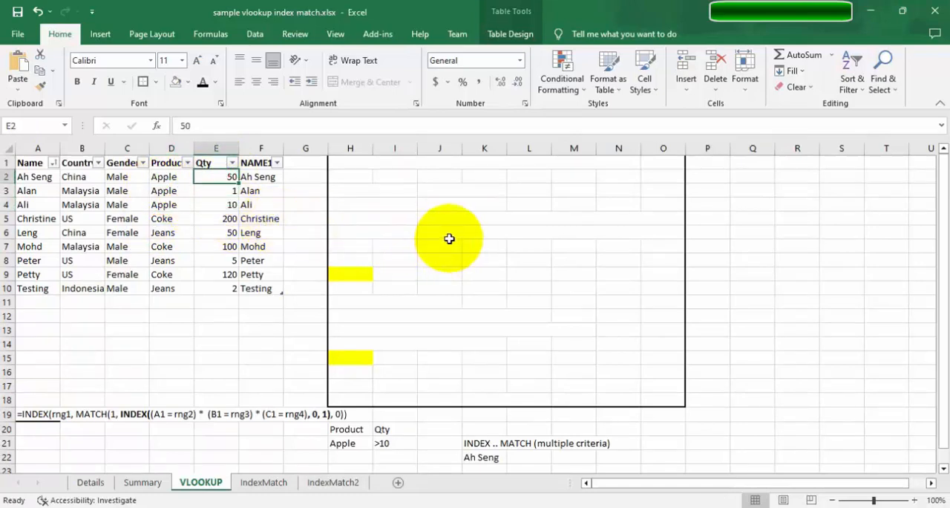
# Start Evaluate Formula on K22 and step through the evaluation up to the Product comparison's TRUE/FALSE array.
pyautogui.scroll(-1, 464, 237)
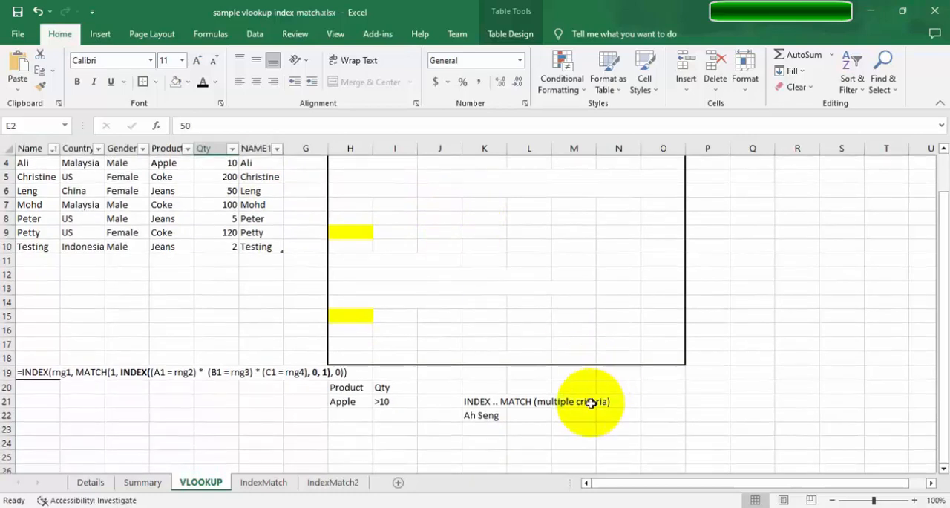
pyautogui.click(480, 415)
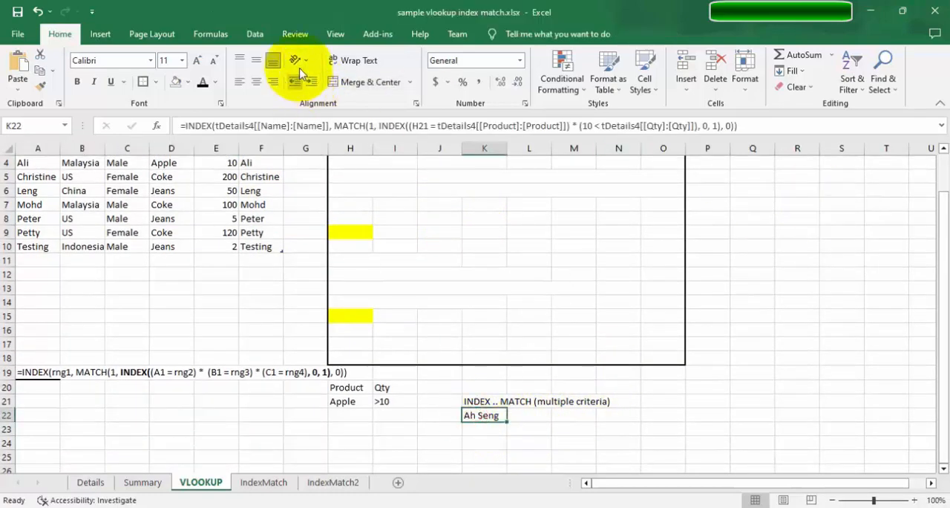
pyautogui.click(210, 34)
pyautogui.click(667, 88)
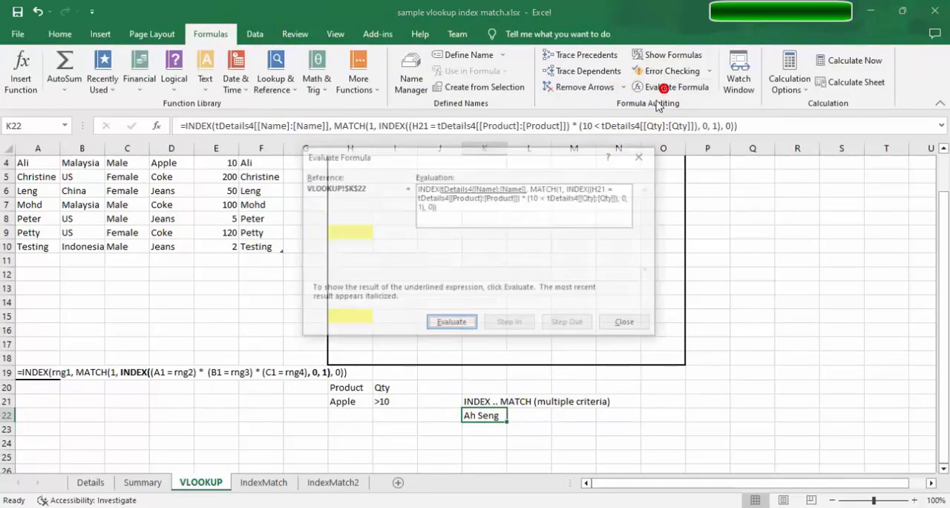
pyautogui.click(452, 324)
pyautogui.click(453, 324)
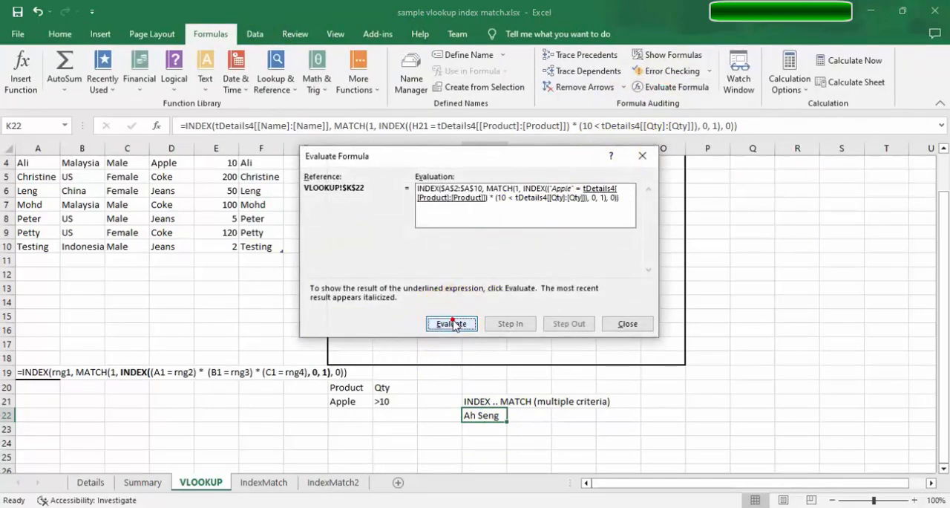
pyautogui.click(452, 323)
pyautogui.click(452, 323)
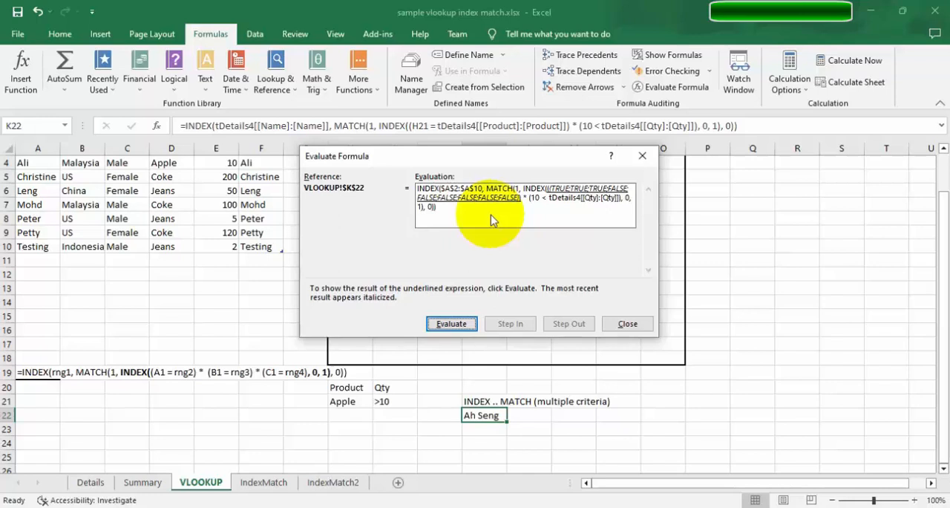
# Evaluate the Qty comparison, the multiplied criteria array, the nested INDEX, MATCH and outer INDEX in K22, and close the evaluation.
pyautogui.click(463, 326)
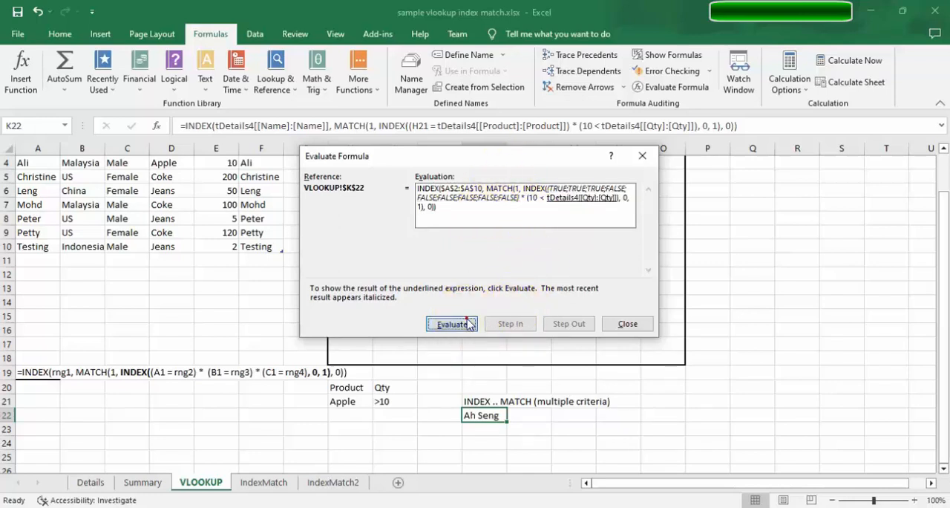
pyautogui.click(467, 324)
pyautogui.click(467, 323)
pyautogui.click(468, 323)
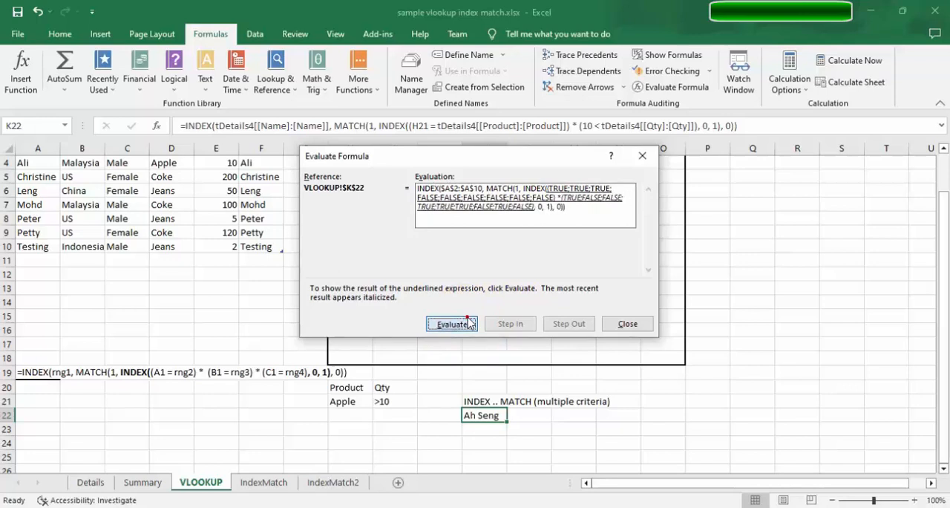
pyautogui.click(468, 323)
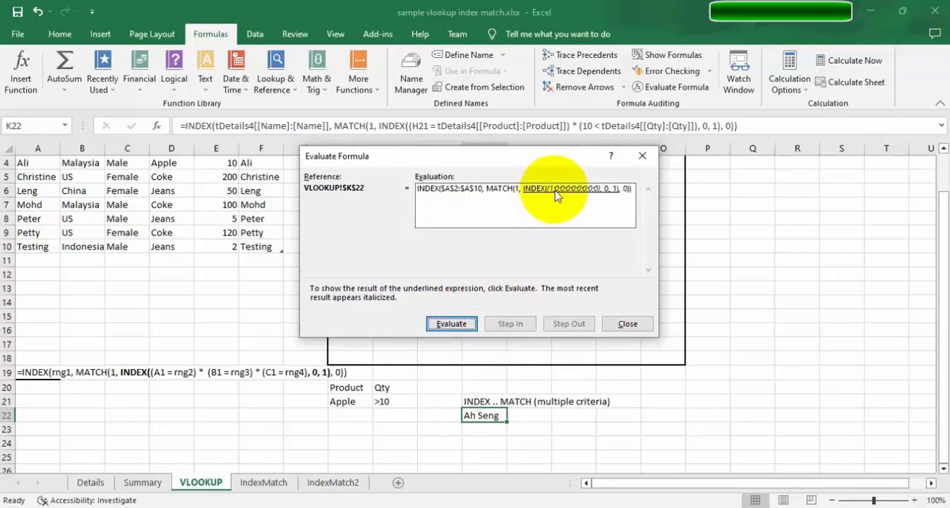
pyautogui.click(446, 326)
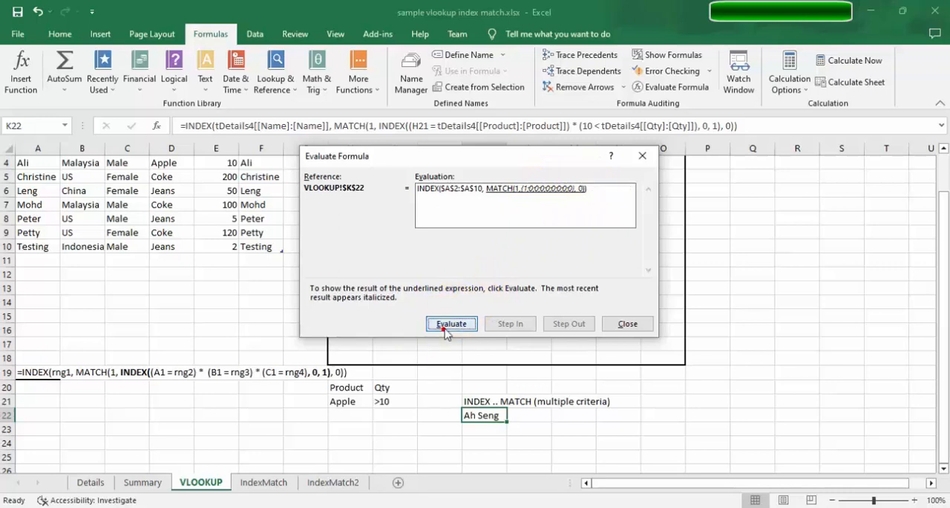
pyautogui.click(452, 325)
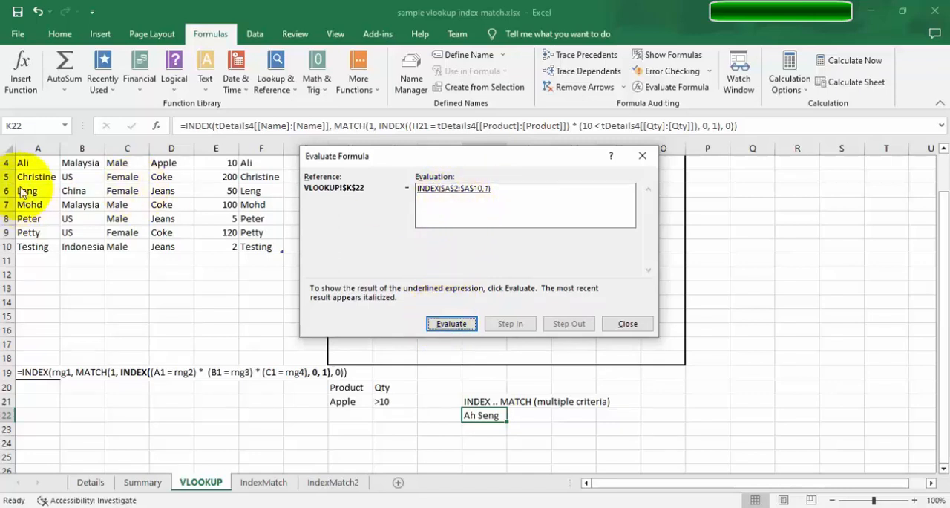
pyautogui.click(457, 324)
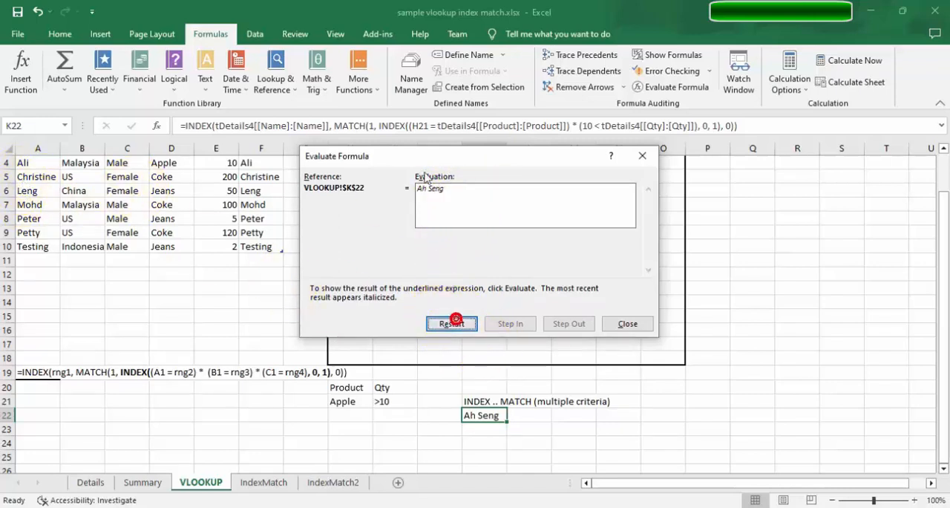
pyautogui.click(629, 324)
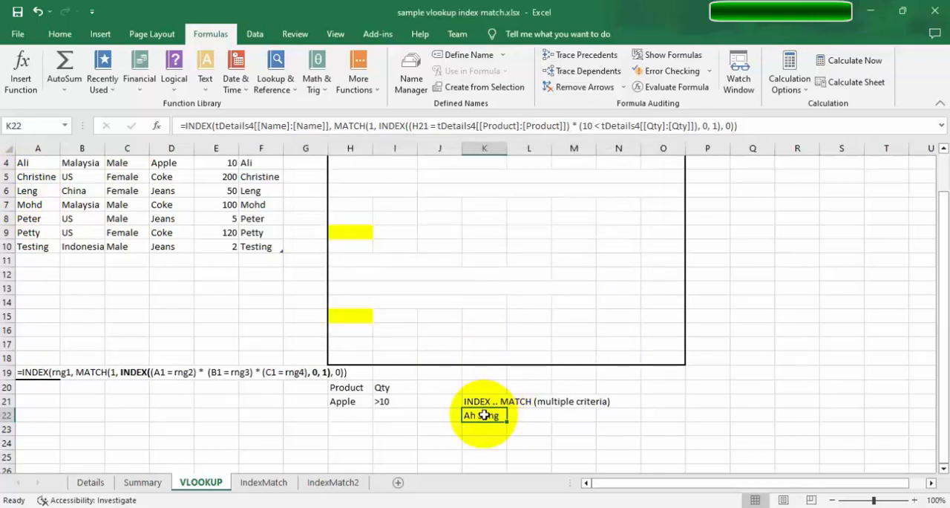